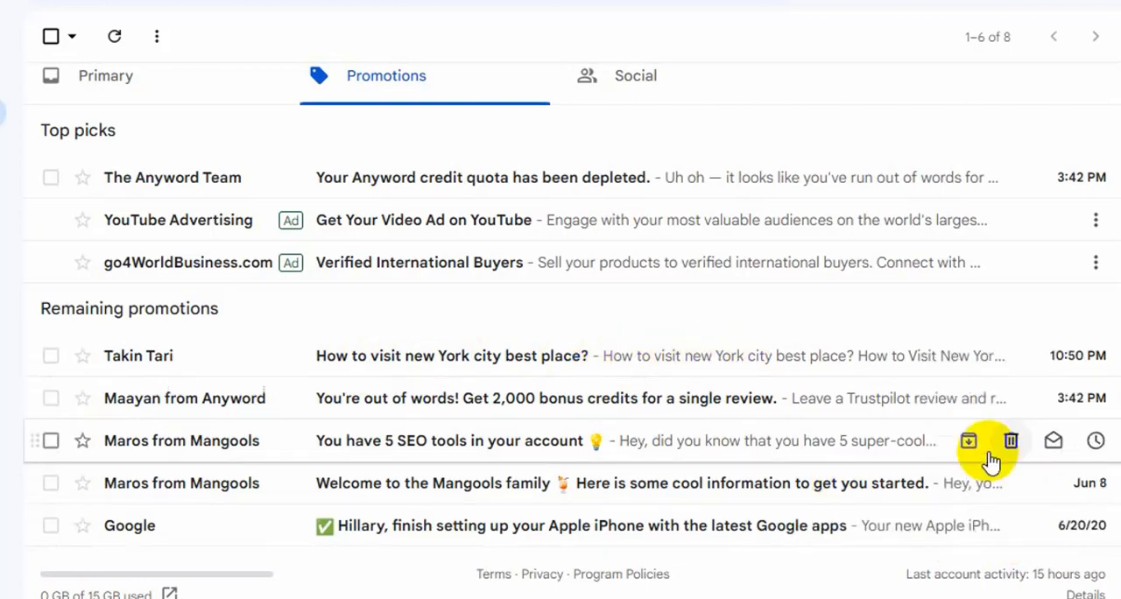
- Open the email "How to visit new York city best place?" and review its content down to the footer
{"action": "left_click", "coordinate": [549, 362]}
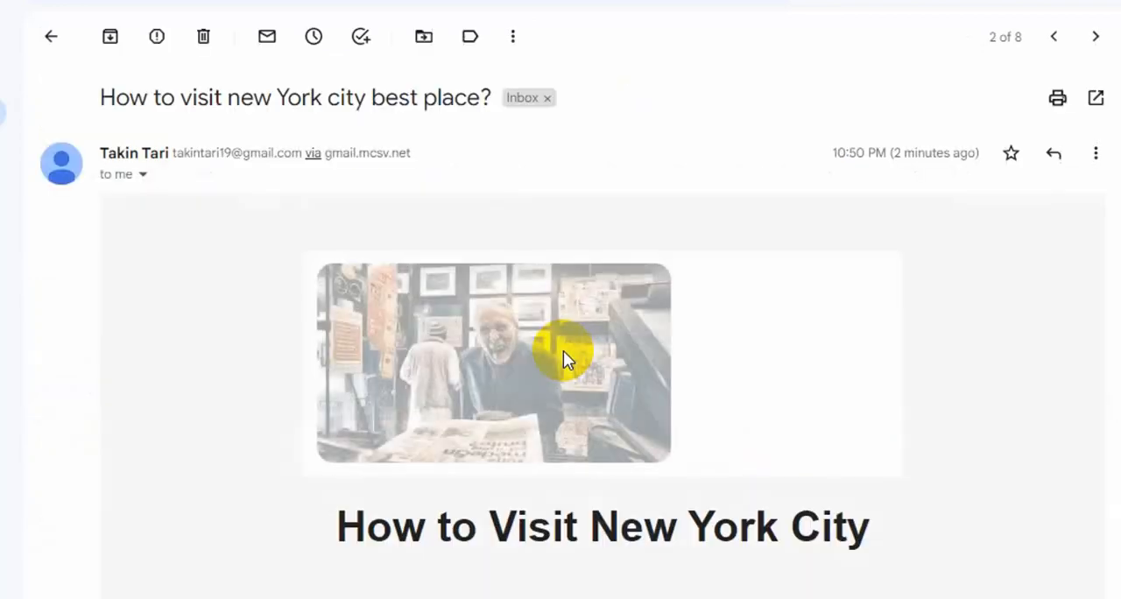
{"action": "scroll", "coordinate": [982, 306], "scroll_direction": "down", "scroll_amount": 7}
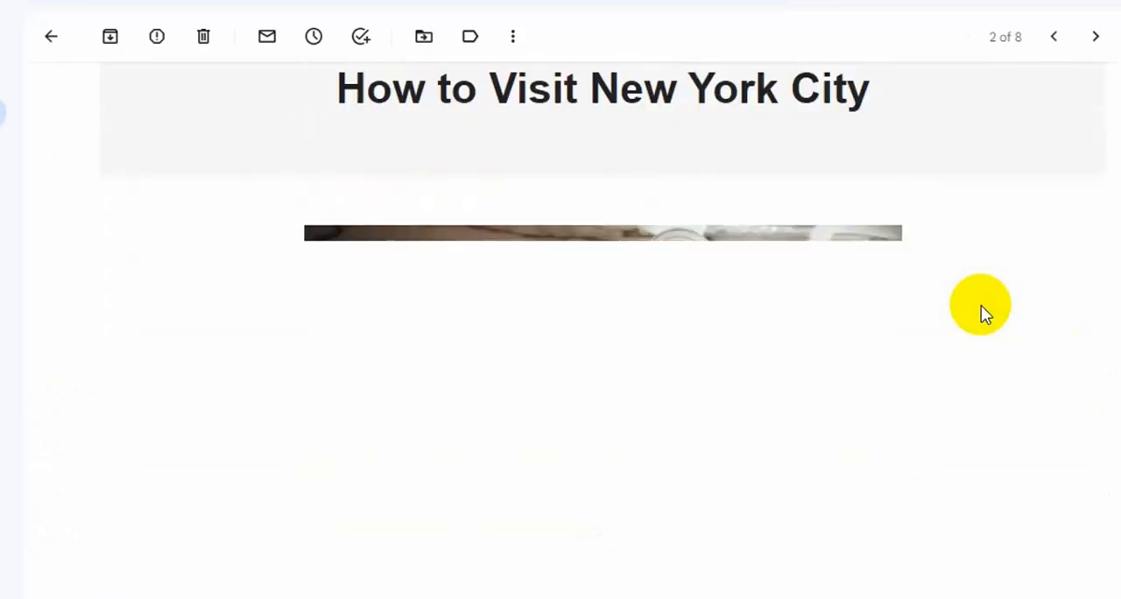
{"action": "scroll", "coordinate": [982, 307], "scroll_direction": "down", "scroll_amount": 10}
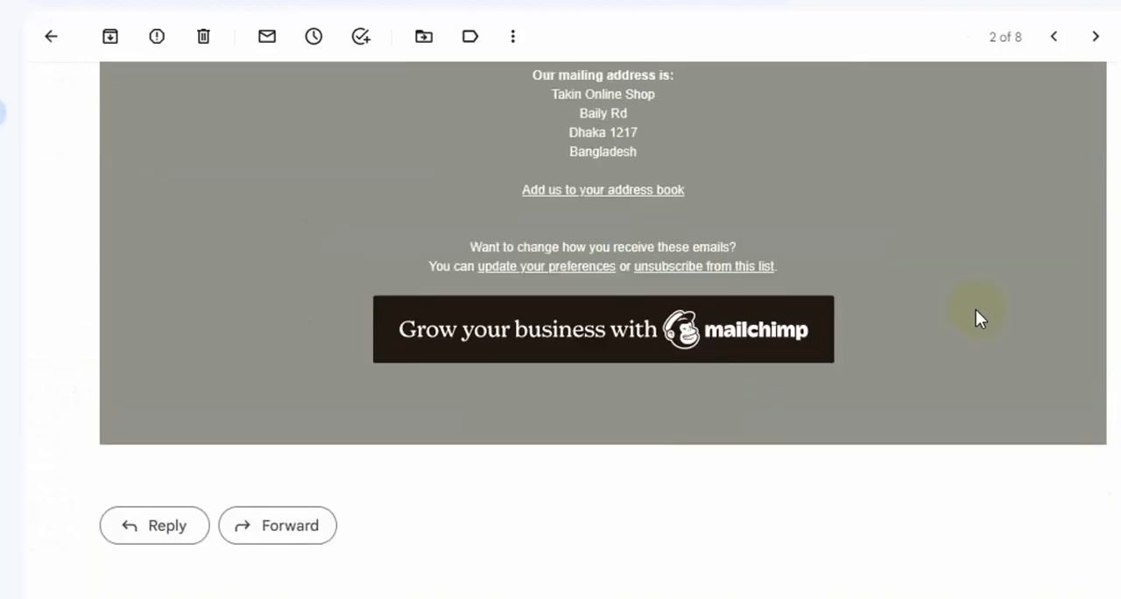
{"action": "scroll", "coordinate": [977, 311], "scroll_direction": "up", "scroll_amount": 15}
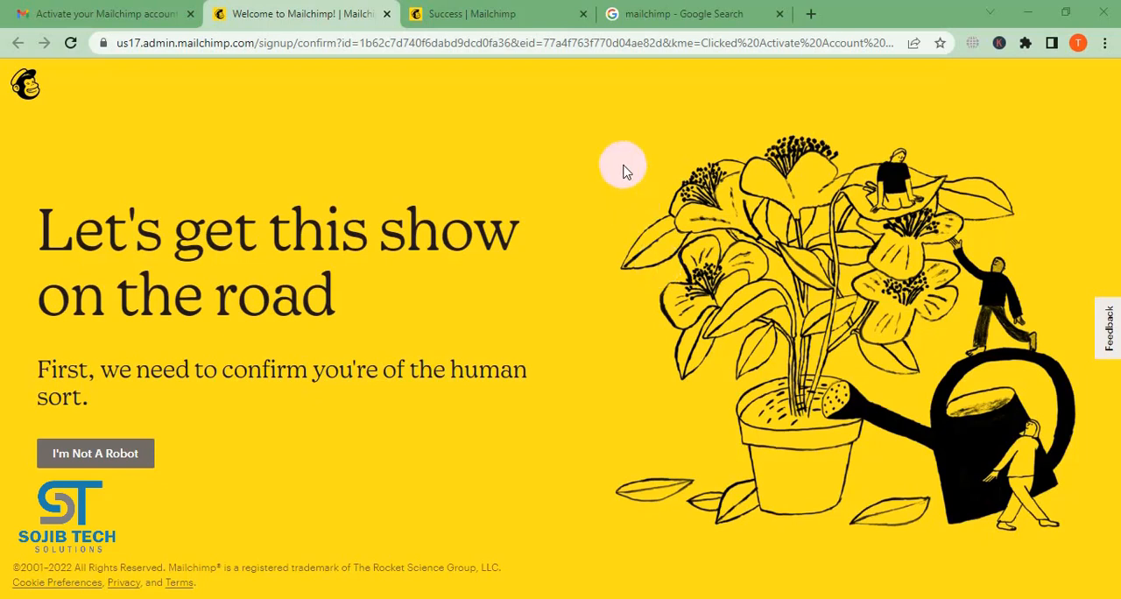
- Open Mailchimp's login page from the Google results and go to its account creation form to review the required fields
{"action": "left_click", "coordinate": [692, 14]}
{"action": "scroll", "coordinate": [409, 213], "scroll_direction": "up", "scroll_amount": 1}
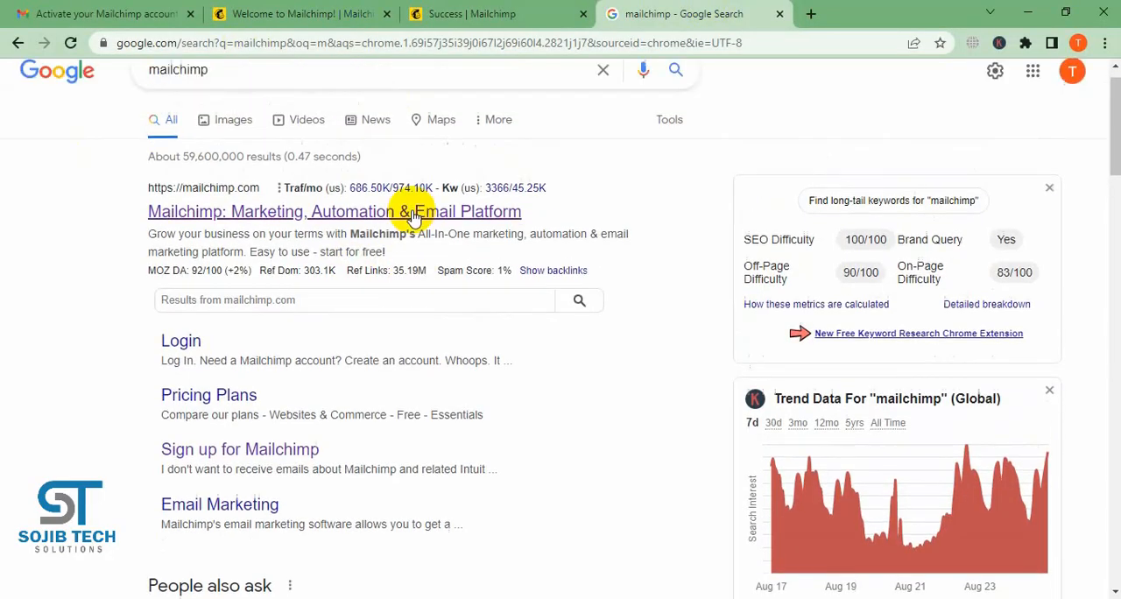
{"action": "scroll", "coordinate": [433, 211], "scroll_direction": "down", "scroll_amount": 2}
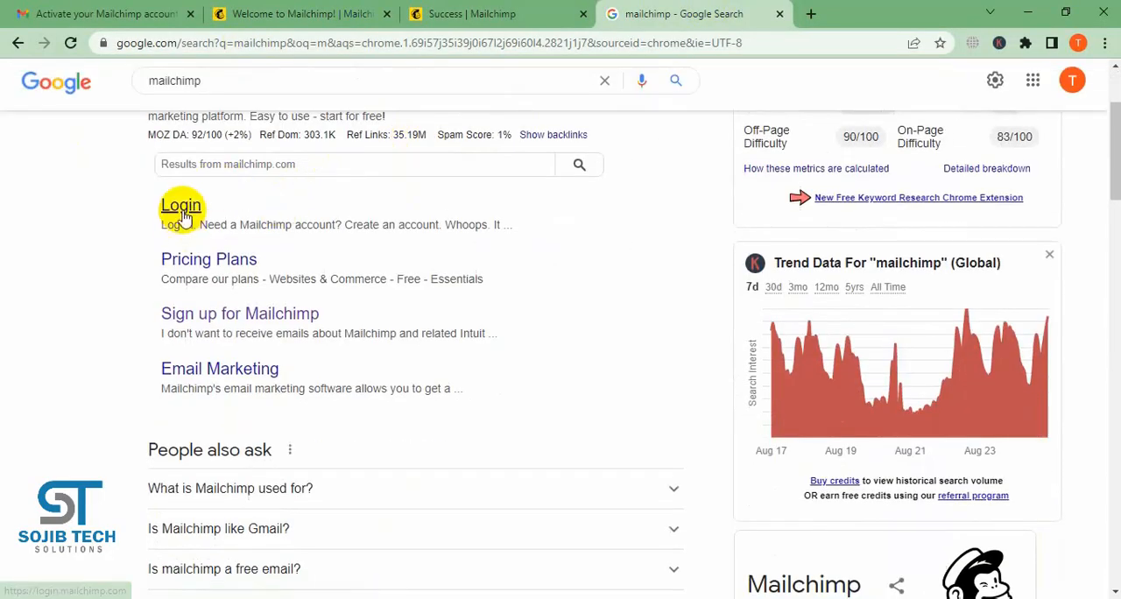
{"action": "left_click", "coordinate": [181, 208]}
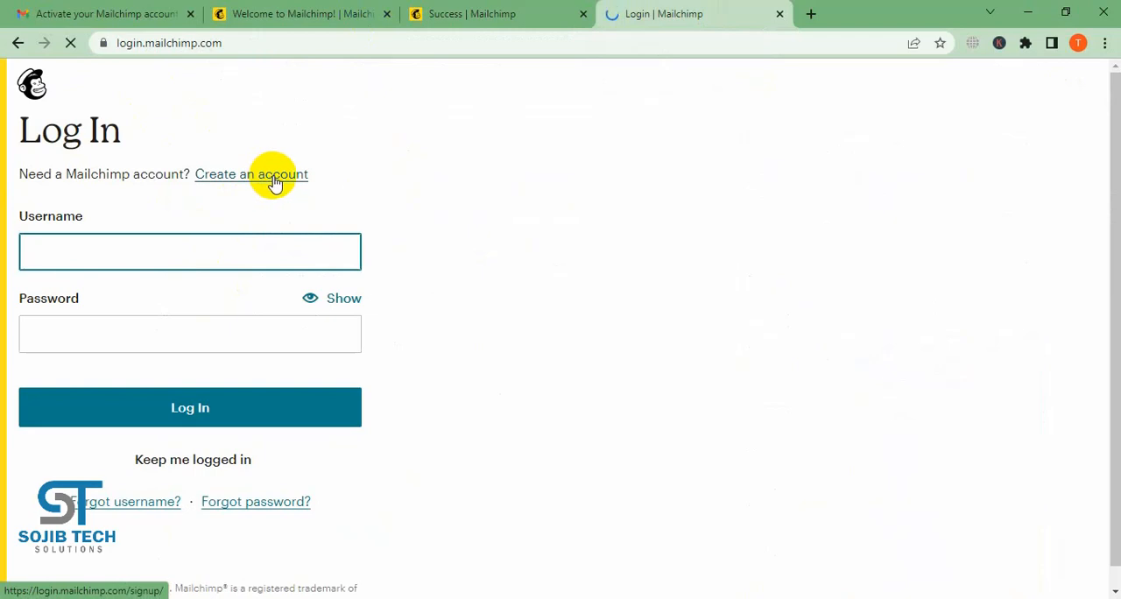
{"action": "scroll", "coordinate": [279, 287], "scroll_direction": "down", "scroll_amount": 1}
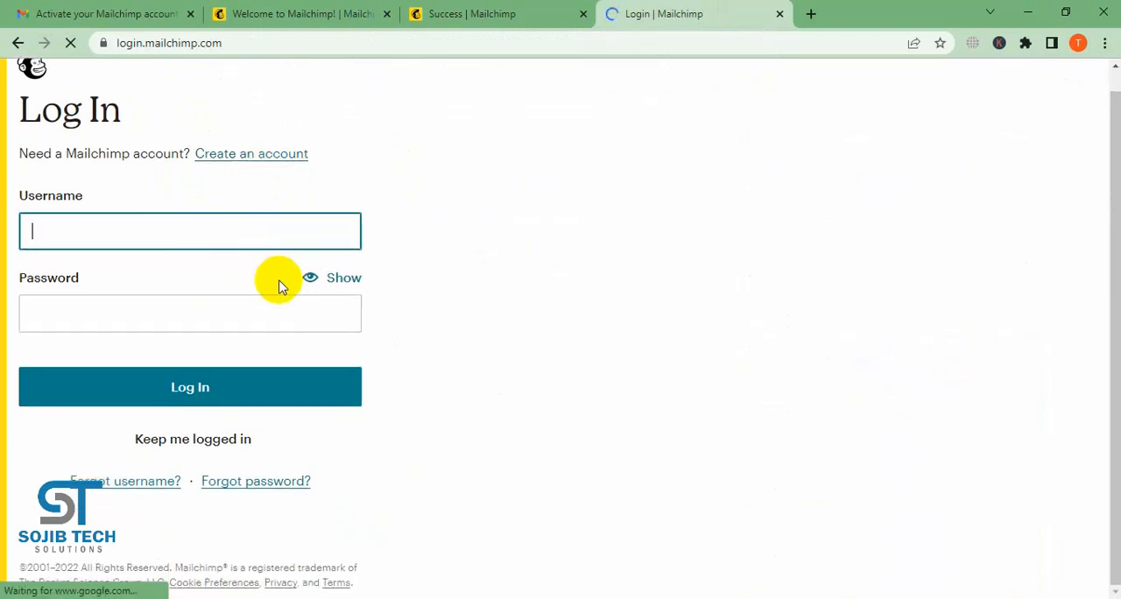
{"action": "left_click", "coordinate": [259, 155]}
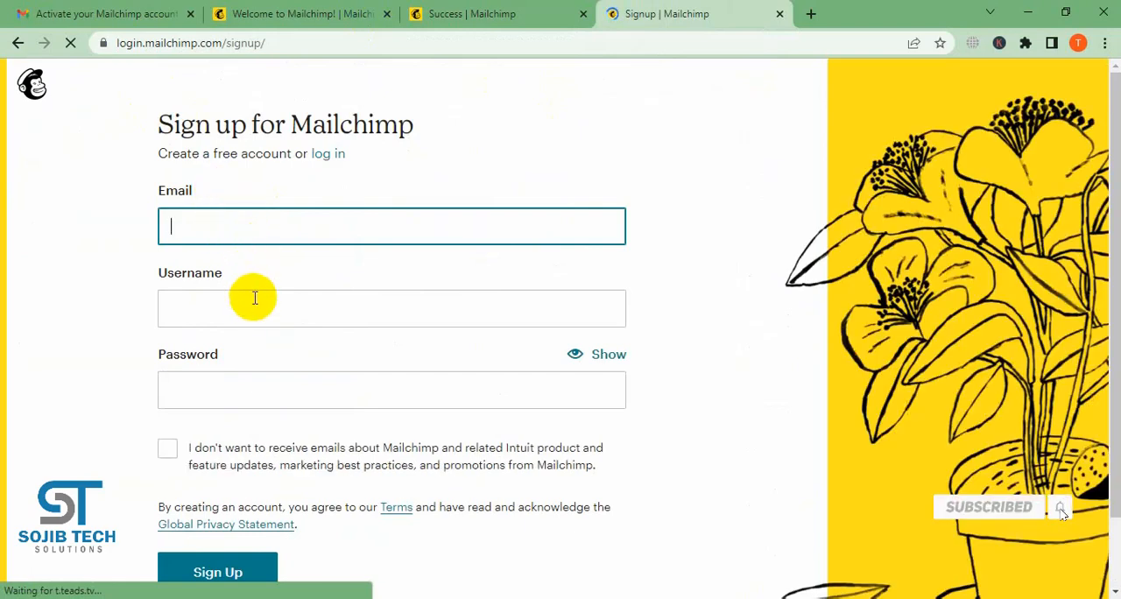
{"action": "left_click", "coordinate": [289, 382]}
{"action": "scroll", "coordinate": [403, 412], "scroll_direction": "down", "scroll_amount": 1}
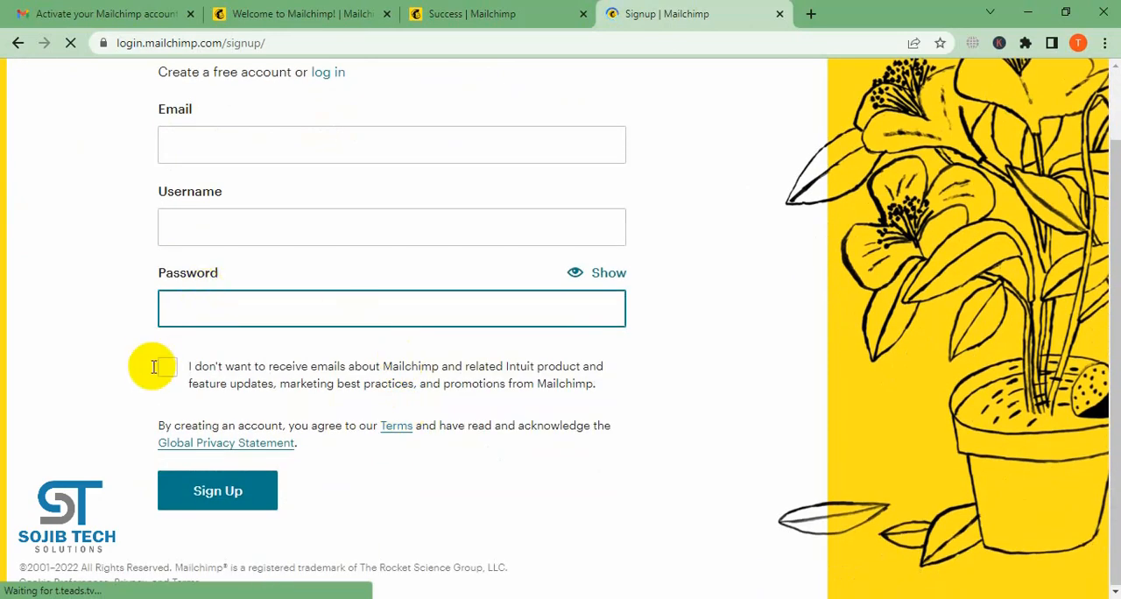
- Review the Mailchimp account activation email in Gmail and the "Check your email" sign-up page
{"action": "left_click", "coordinate": [355, 9]}
{"action": "left_click", "coordinate": [35, 13]}
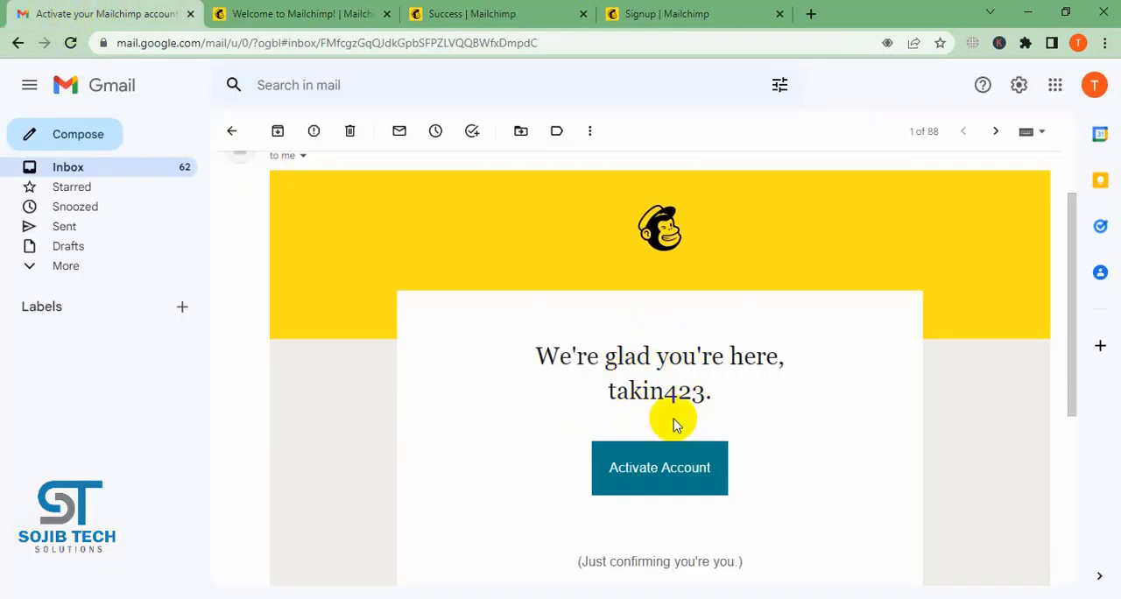
{"action": "scroll", "coordinate": [695, 412], "scroll_direction": "up", "scroll_amount": 1}
{"action": "scroll", "coordinate": [696, 411], "scroll_direction": "down", "scroll_amount": 1}
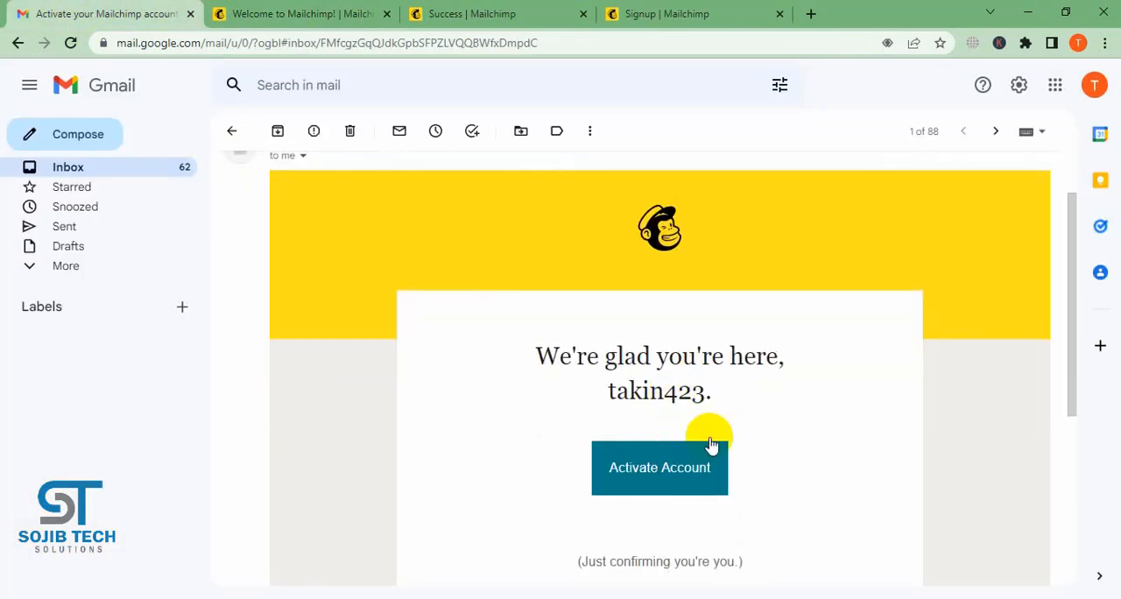
{"action": "left_click", "coordinate": [711, 446]}
{"action": "left_click", "coordinate": [338, 9]}
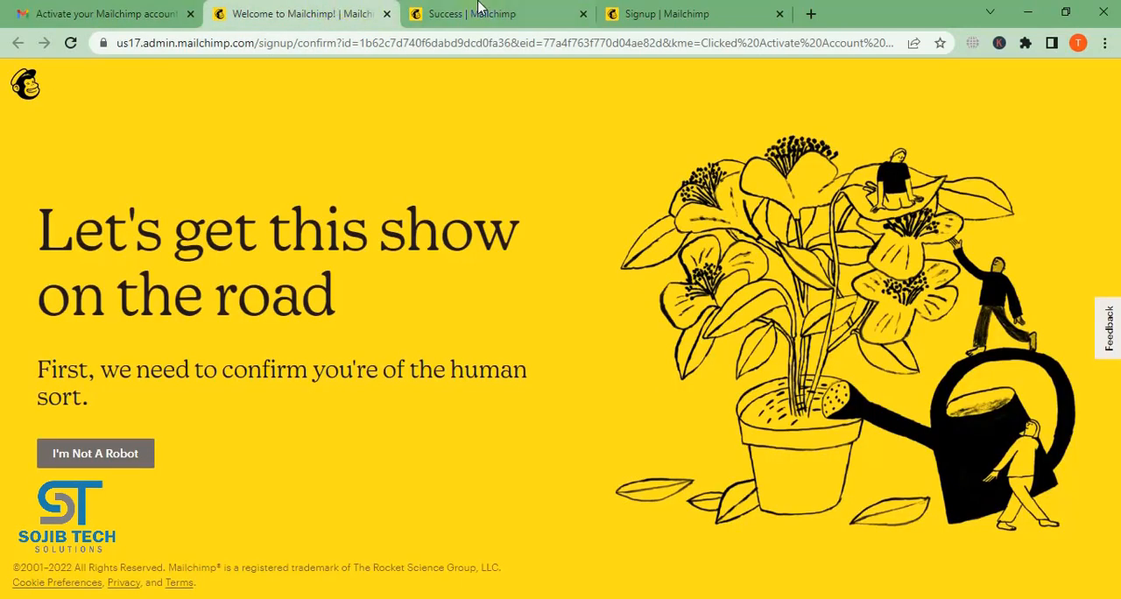
{"action": "left_click", "coordinate": [478, 9]}
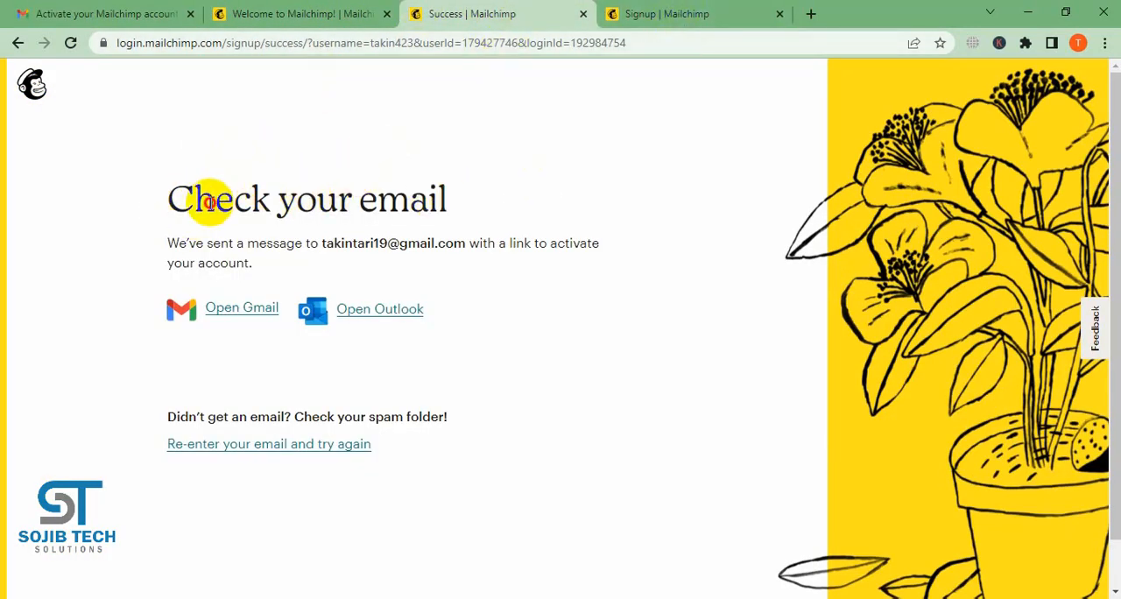
{"action": "left_click_drag", "start_coordinate": [214, 200], "coordinate": [518, 237]}
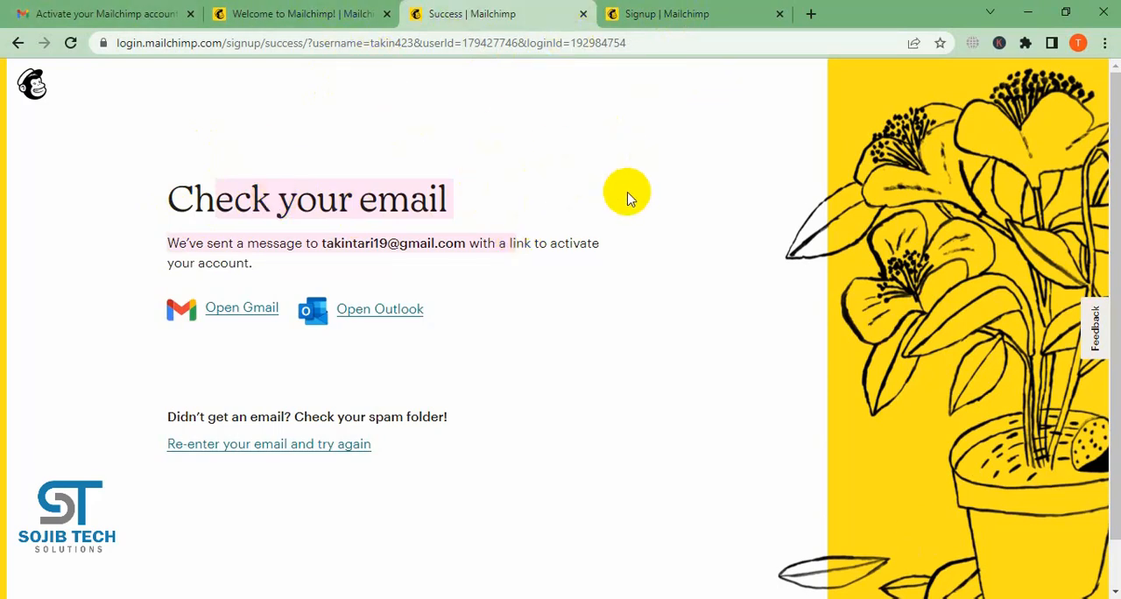
- Close the sign-up form and complete the human verification on the Mailchimp welcome page by choosing all bridge images
{"action": "left_click", "coordinate": [320, 13]}
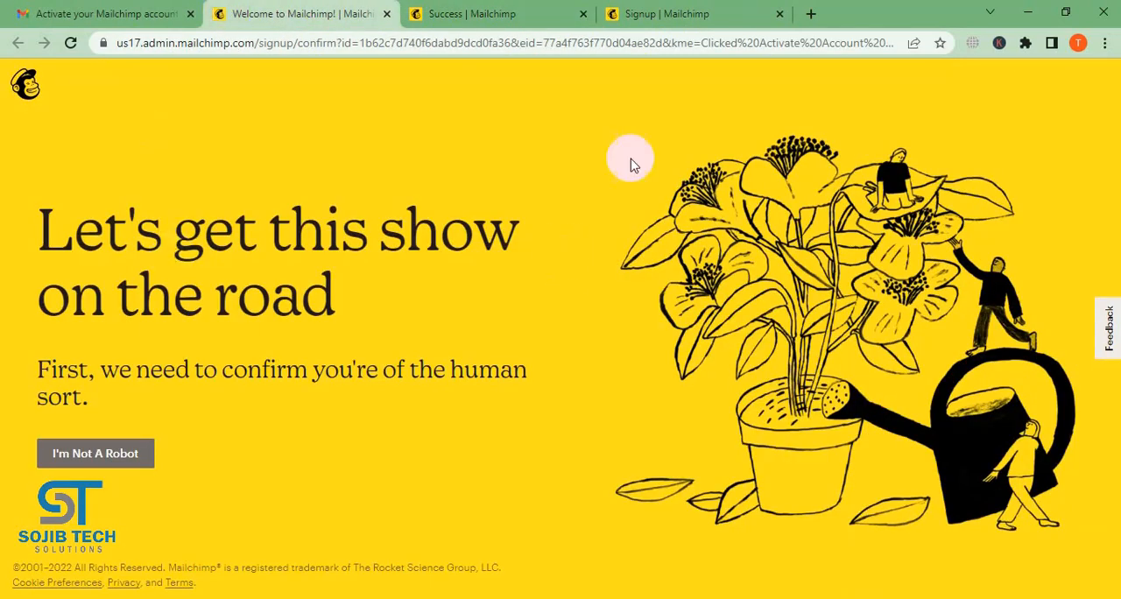
{"action": "left_click", "coordinate": [781, 15]}
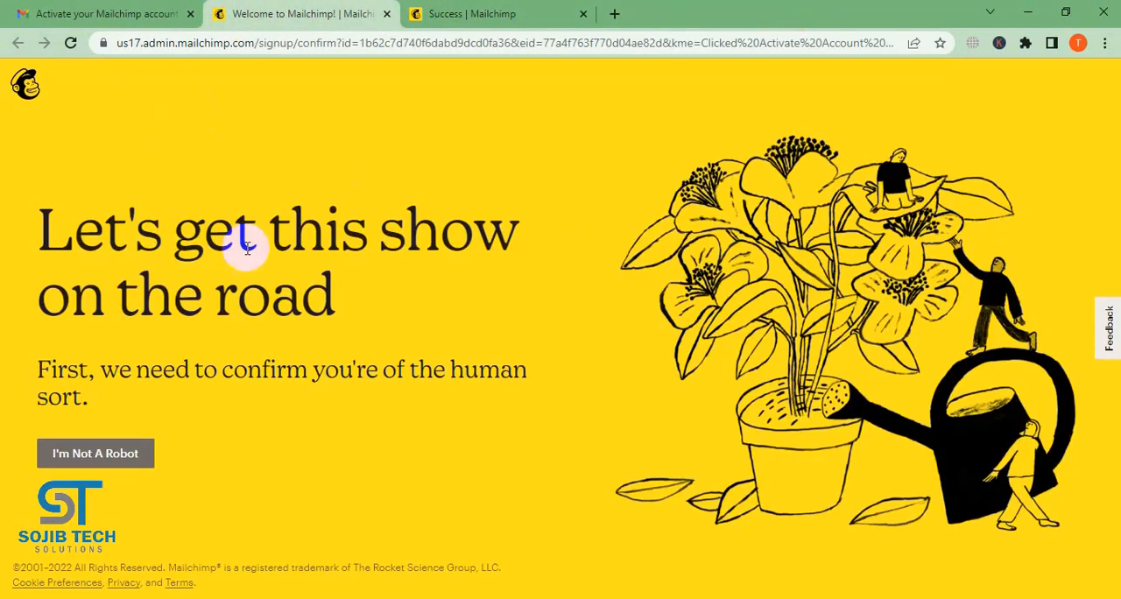
{"action": "left_click", "coordinate": [95, 454]}
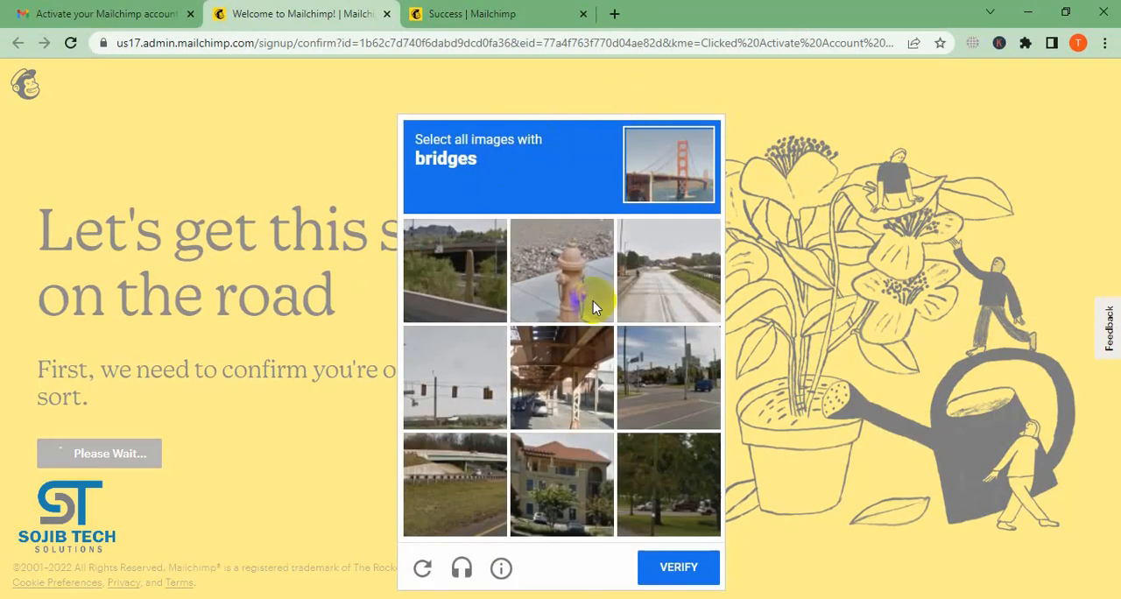
{"action": "left_click", "coordinate": [459, 256]}
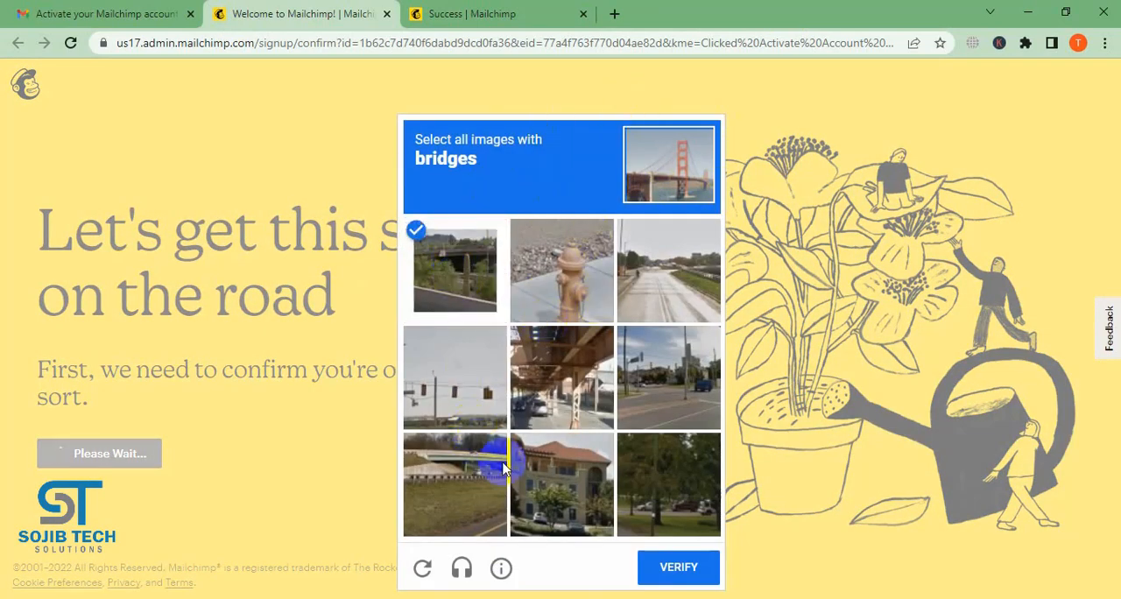
{"action": "left_click", "coordinate": [589, 369]}
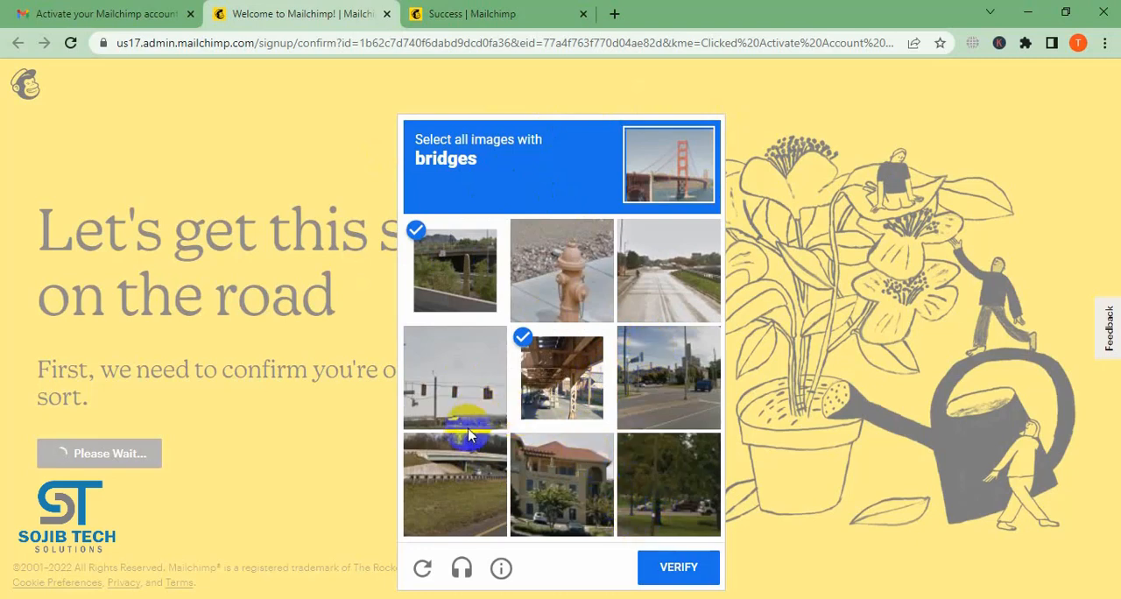
{"action": "left_click", "coordinate": [473, 471]}
{"action": "left_click", "coordinate": [679, 568]}
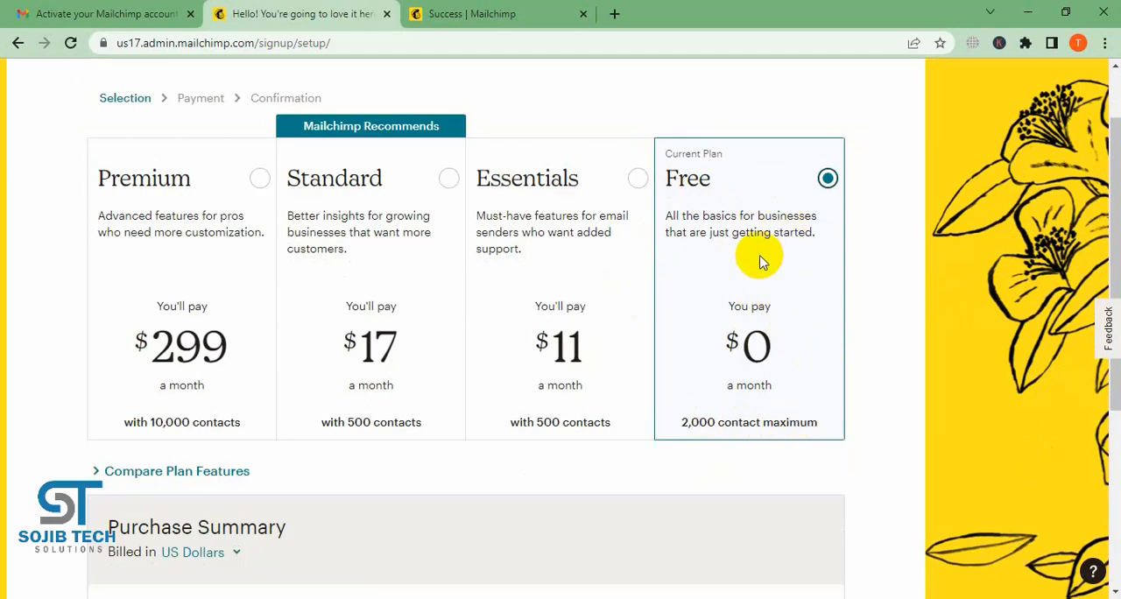
- Review the Free plan's contact and email limits in the purchase summary and continue with that plan
{"action": "scroll", "coordinate": [761, 262], "scroll_direction": "down", "scroll_amount": 3}
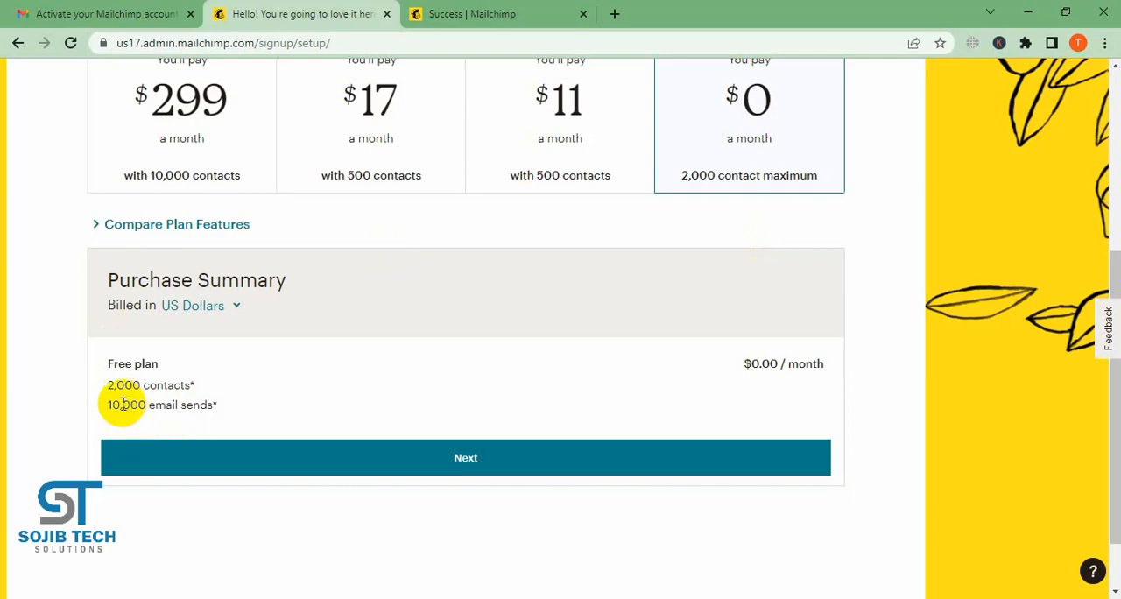
{"action": "left_click_drag", "start_coordinate": [111, 384], "coordinate": [194, 382]}
{"action": "scroll", "coordinate": [468, 373], "scroll_direction": "up", "scroll_amount": 2}
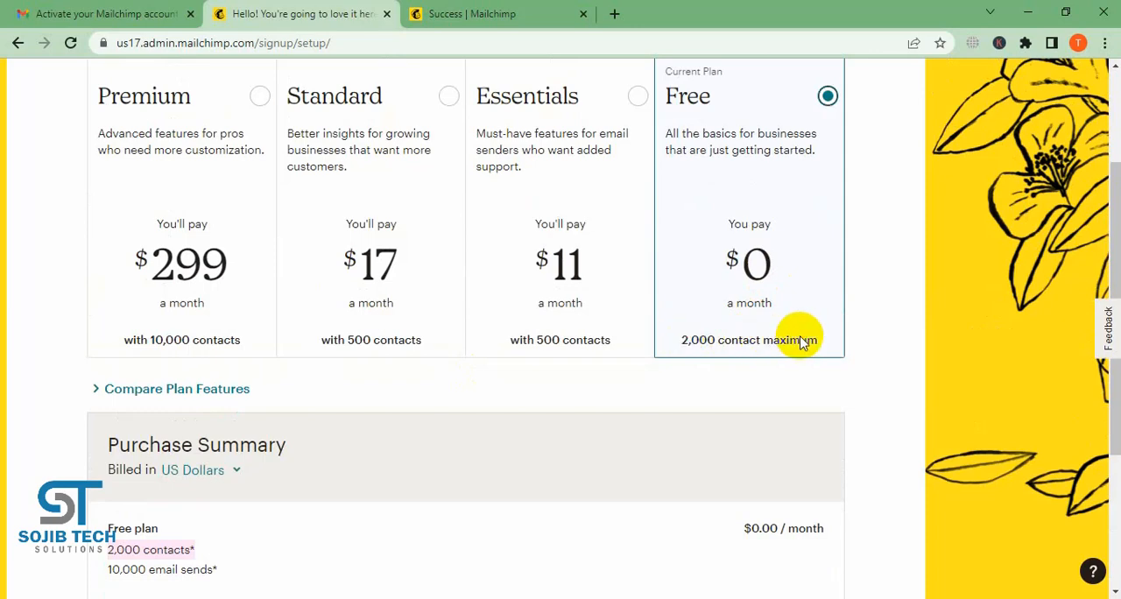
{"action": "scroll", "coordinate": [800, 342], "scroll_direction": "down", "scroll_amount": 3}
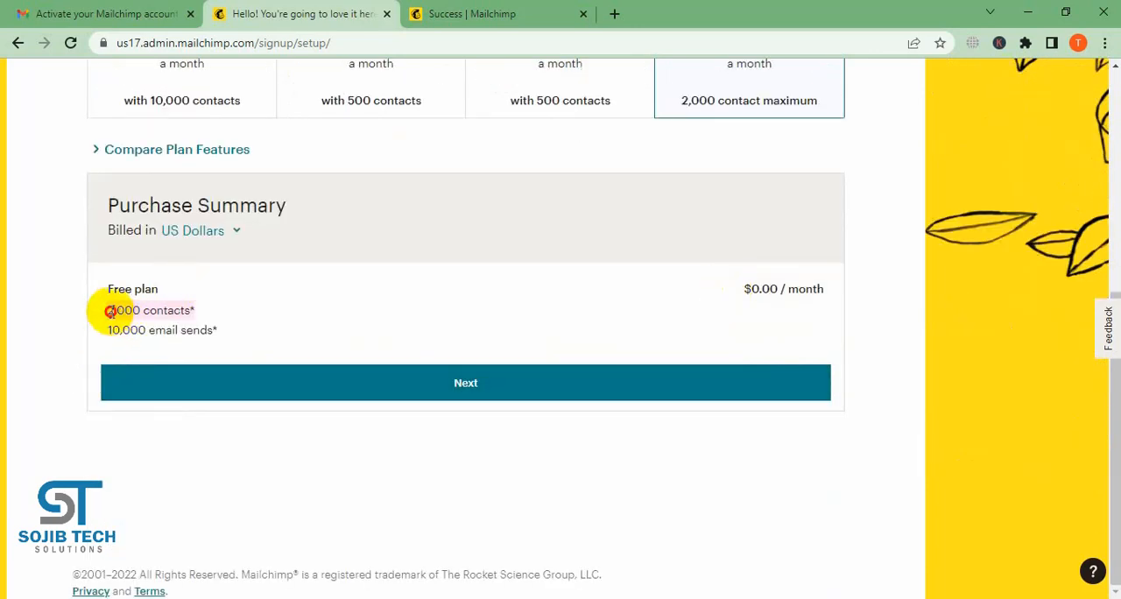
{"action": "left_click_drag", "start_coordinate": [110, 311], "coordinate": [235, 317]}
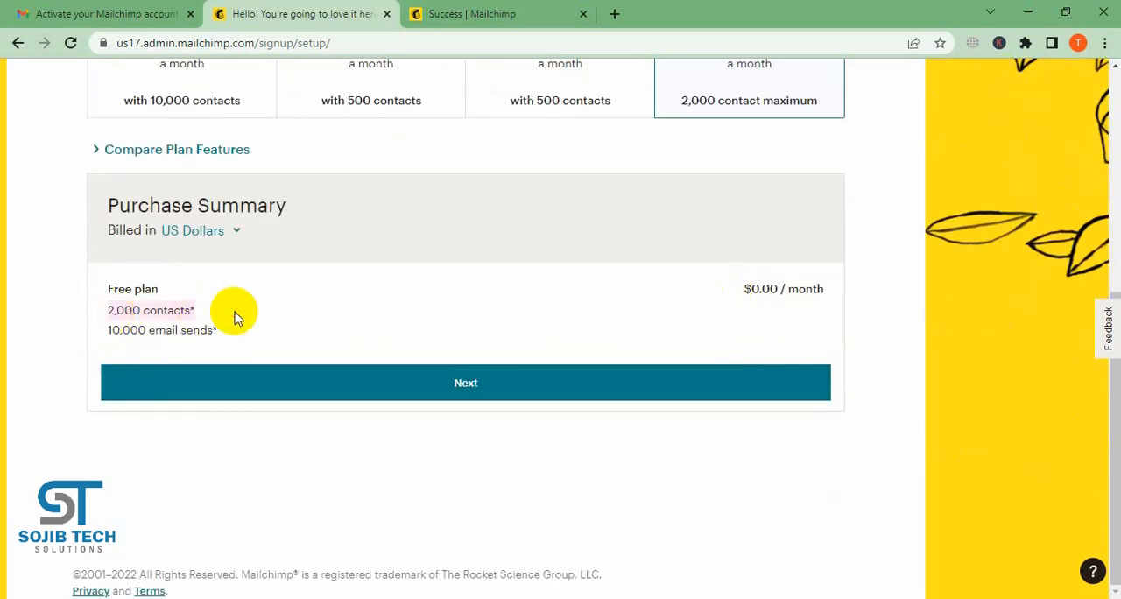
{"action": "left_click", "coordinate": [507, 391]}
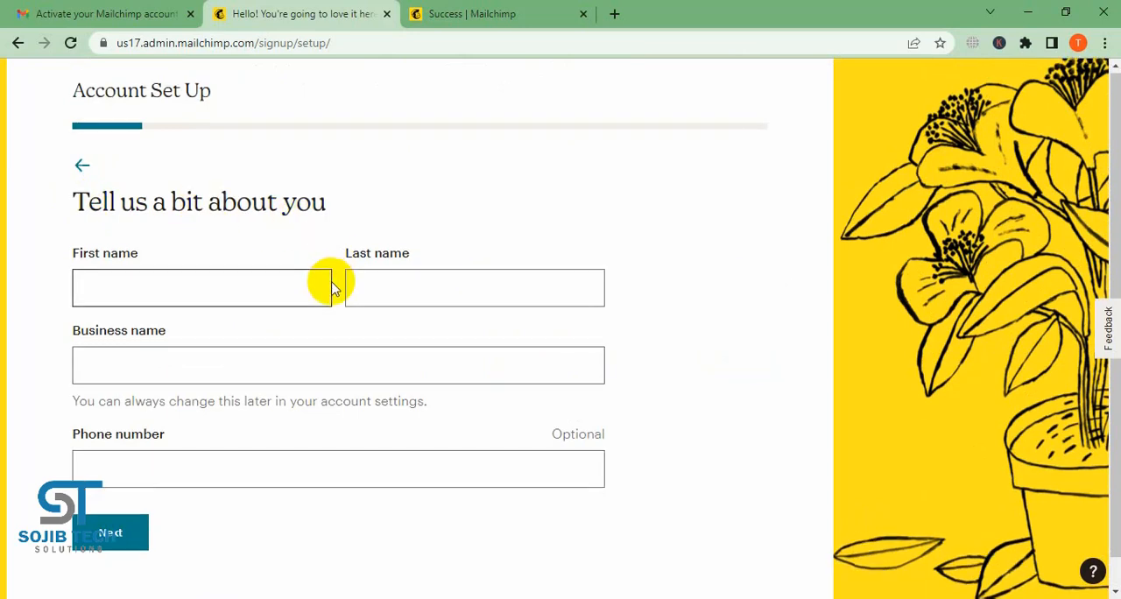
- Copy the account holder's full name from the Gmail profile for the Mailchimp account setup form
{"action": "scroll", "coordinate": [331, 284], "scroll_direction": "down", "scroll_amount": 1}
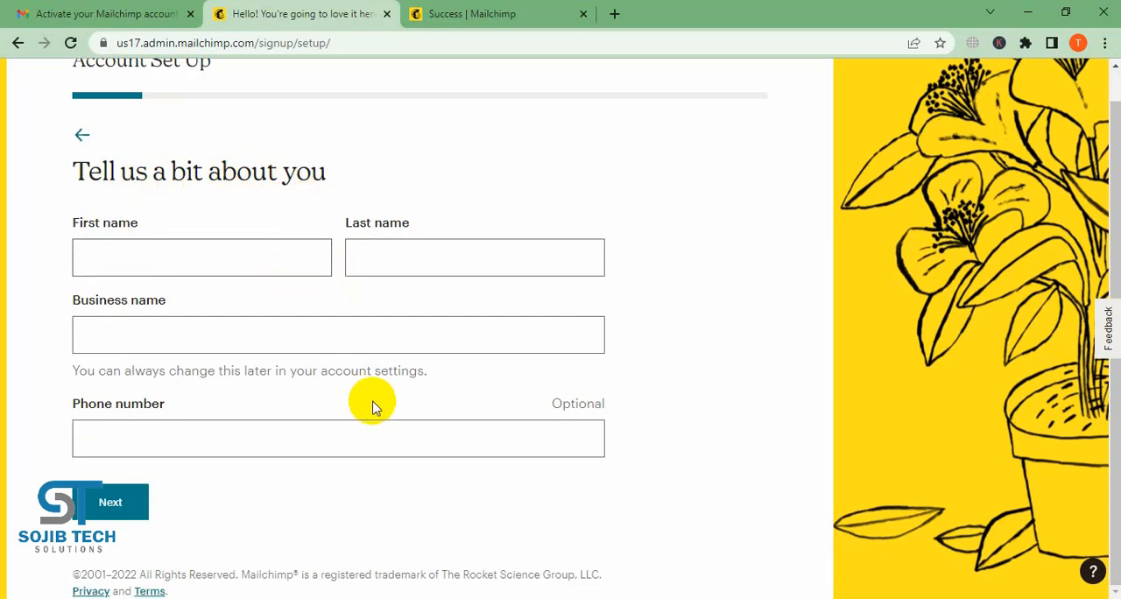
{"action": "left_click", "coordinate": [191, 259]}
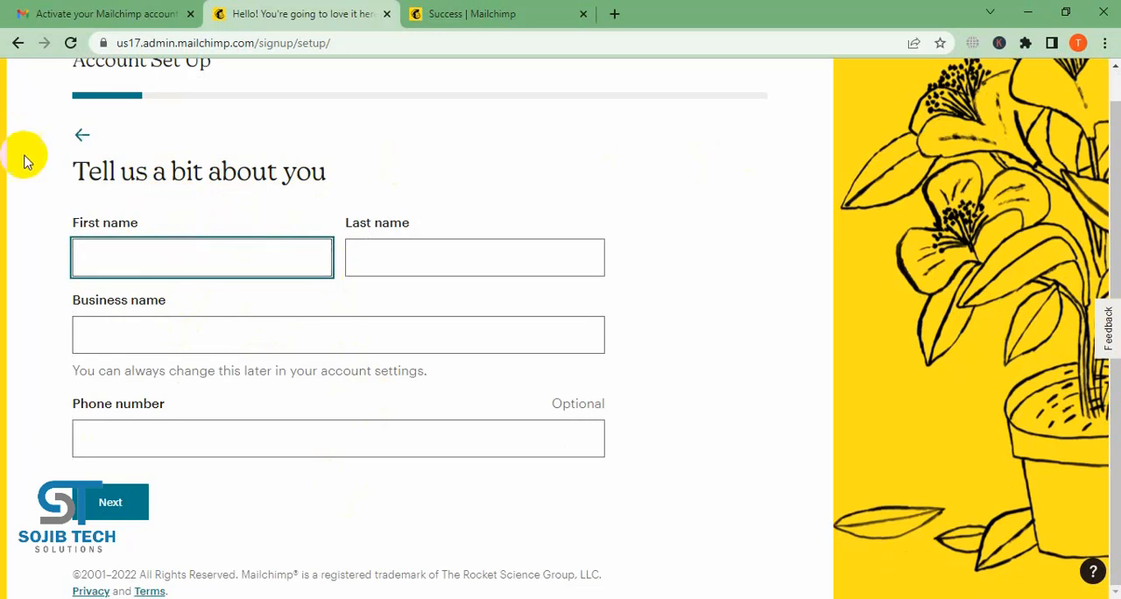
{"action": "left_click", "coordinate": [88, 12]}
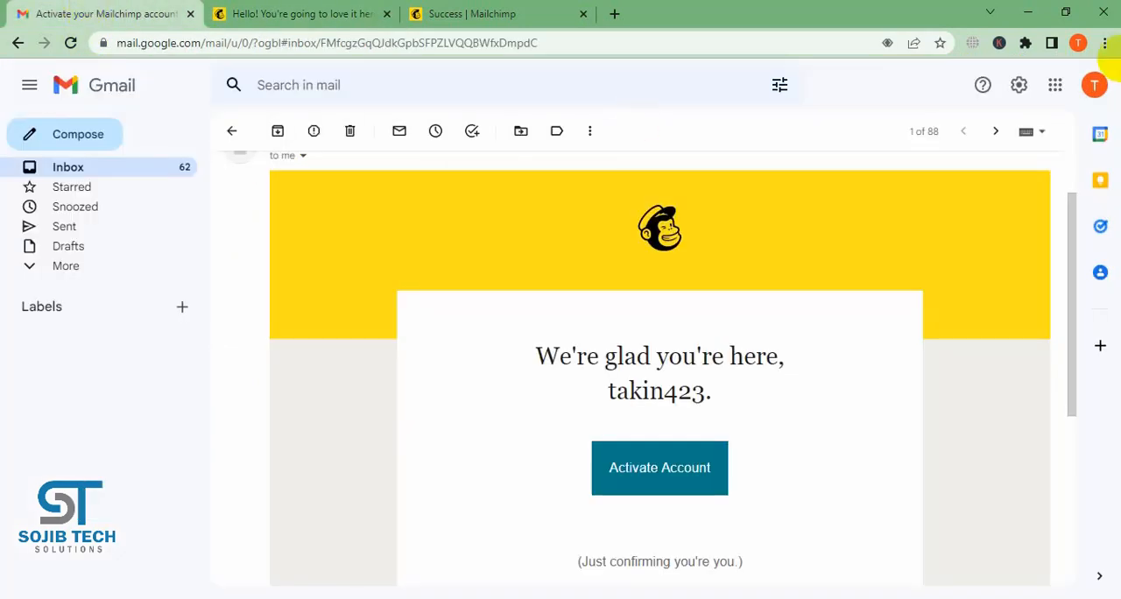
{"action": "left_click", "coordinate": [1094, 85]}
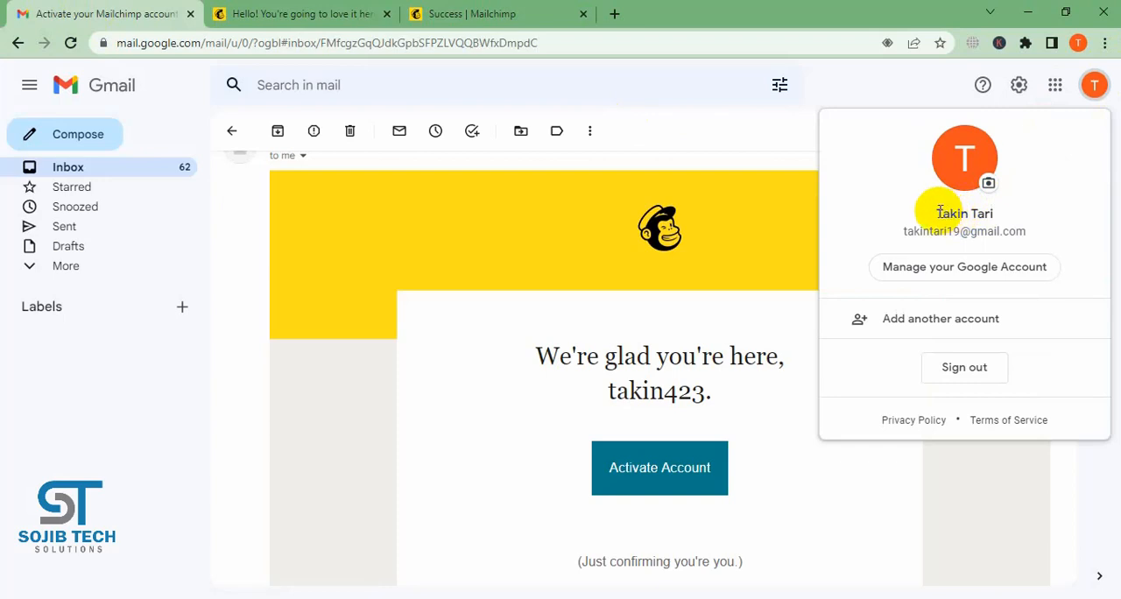
{"action": "left_click_drag", "start_coordinate": [934, 212], "coordinate": [997, 216]}
{"action": "key", "text": "ctrl+c"}
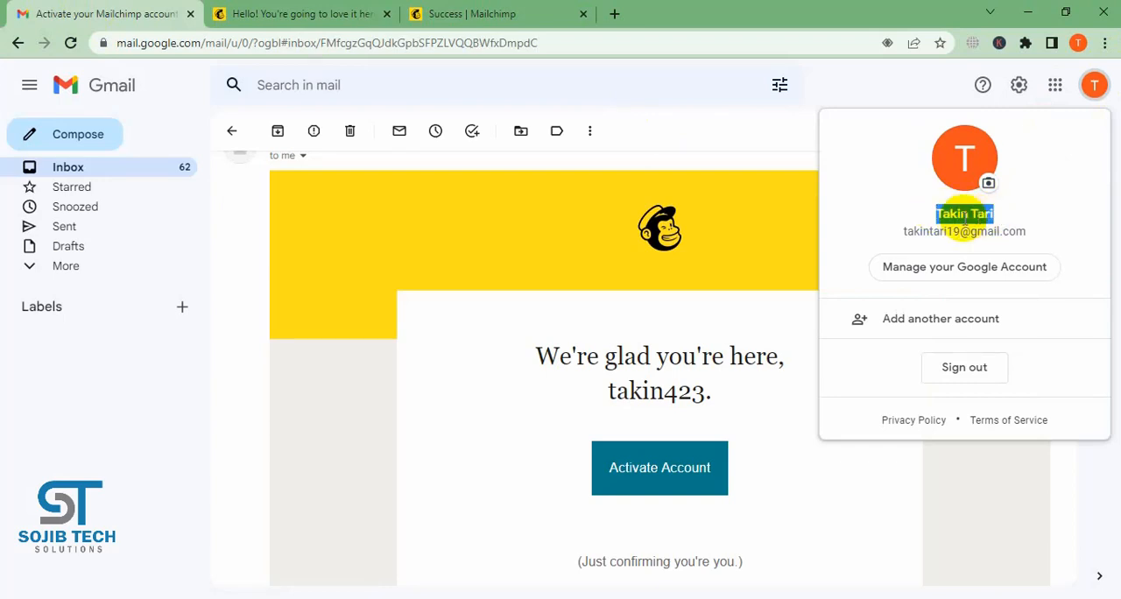
{"action": "left_click", "coordinate": [282, 11]}
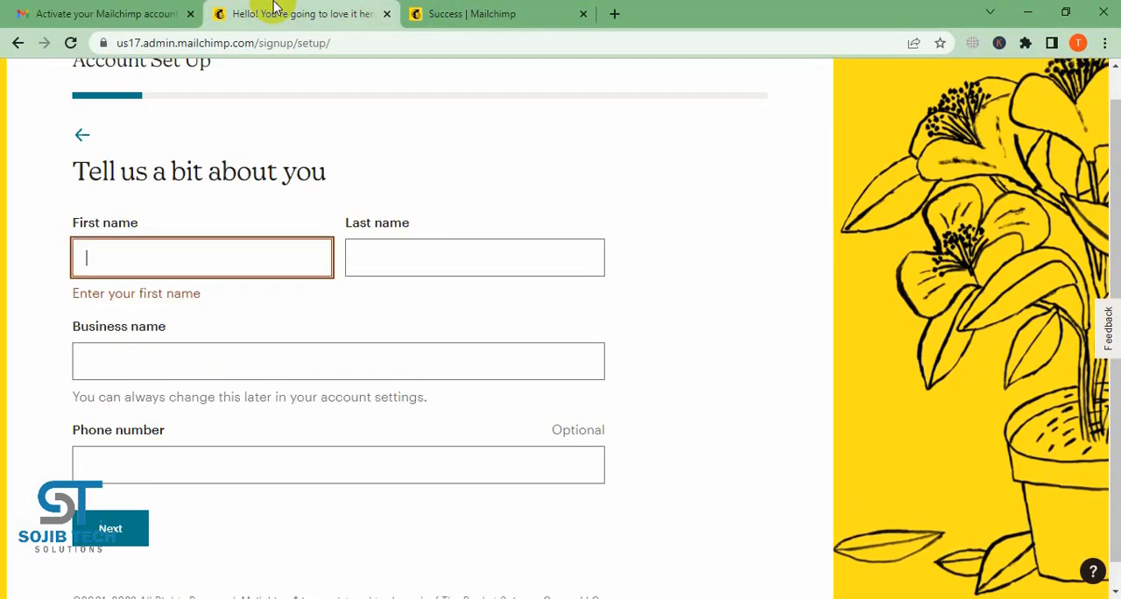
- Fill in the account owner's first name, last name and business name in the account setup form
{"action": "left_click", "coordinate": [183, 258]}
{"action": "key", "text": "ctrl+v"}
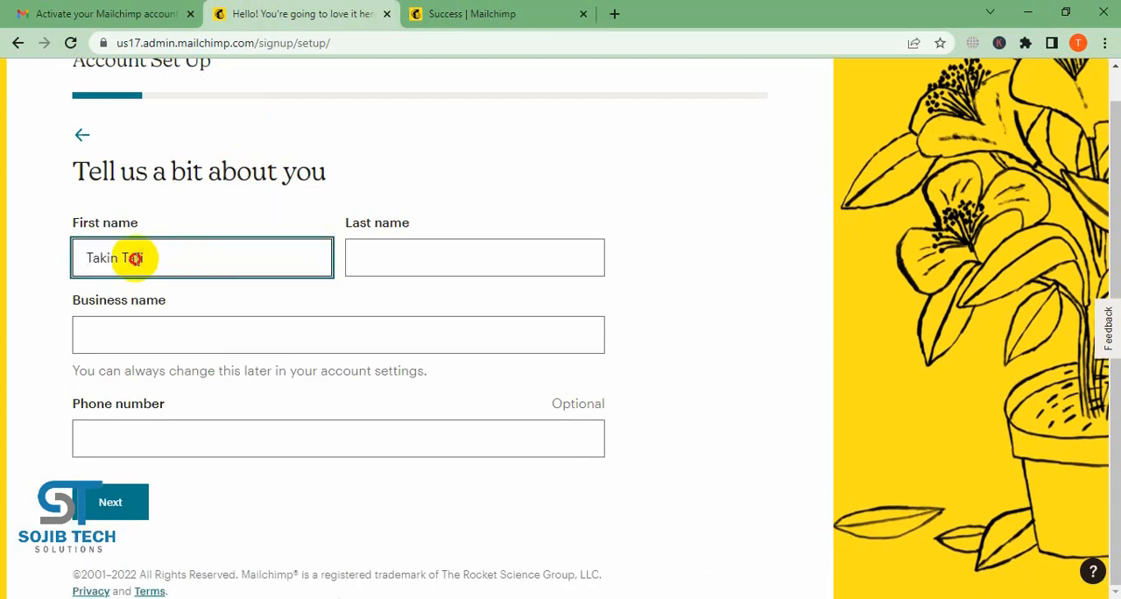
{"action": "key", "text": "BackSpace"}
{"action": "key", "text": "BackSpace"}
{"action": "key", "text": "BackSpace"}
{"action": "key", "text": "BackSpace"}
{"action": "key", "text": "BackSpace"}
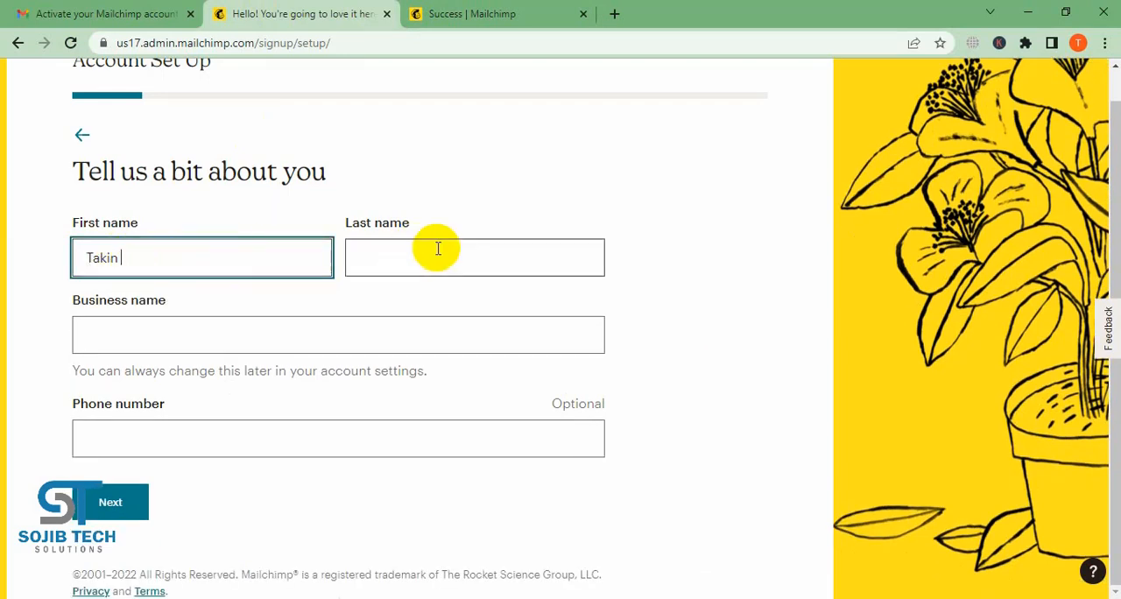
{"action": "left_click", "coordinate": [438, 249]}
{"action": "left_click", "coordinate": [249, 337]}
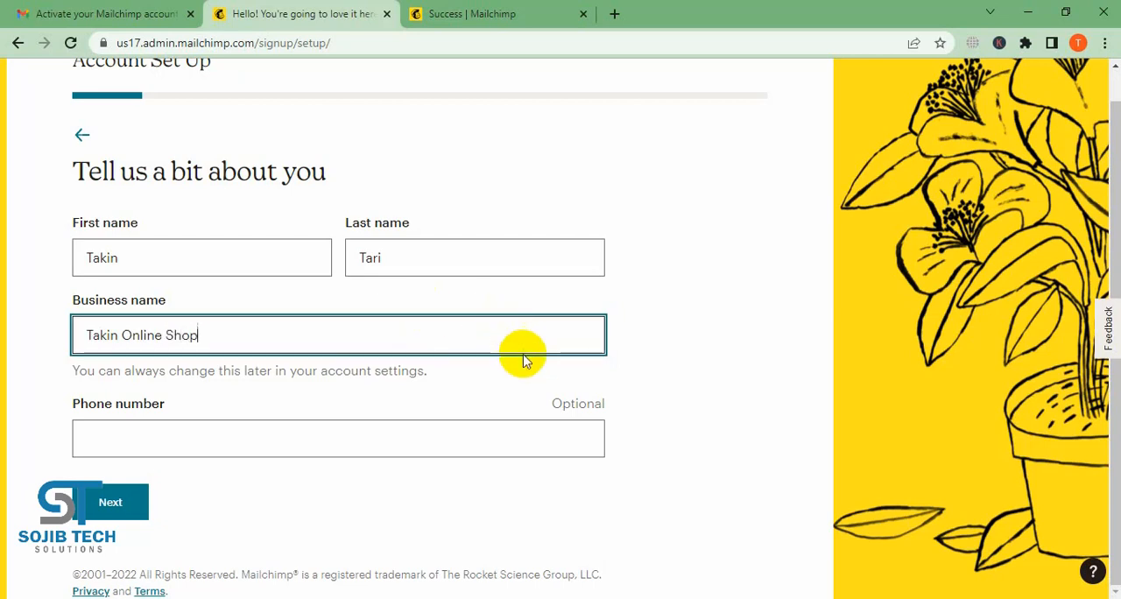
- Leave the optional phone number blank, continue, and fill in the business street address by choosing a matching Dhaka location suggestion
{"action": "left_click", "coordinate": [169, 441]}
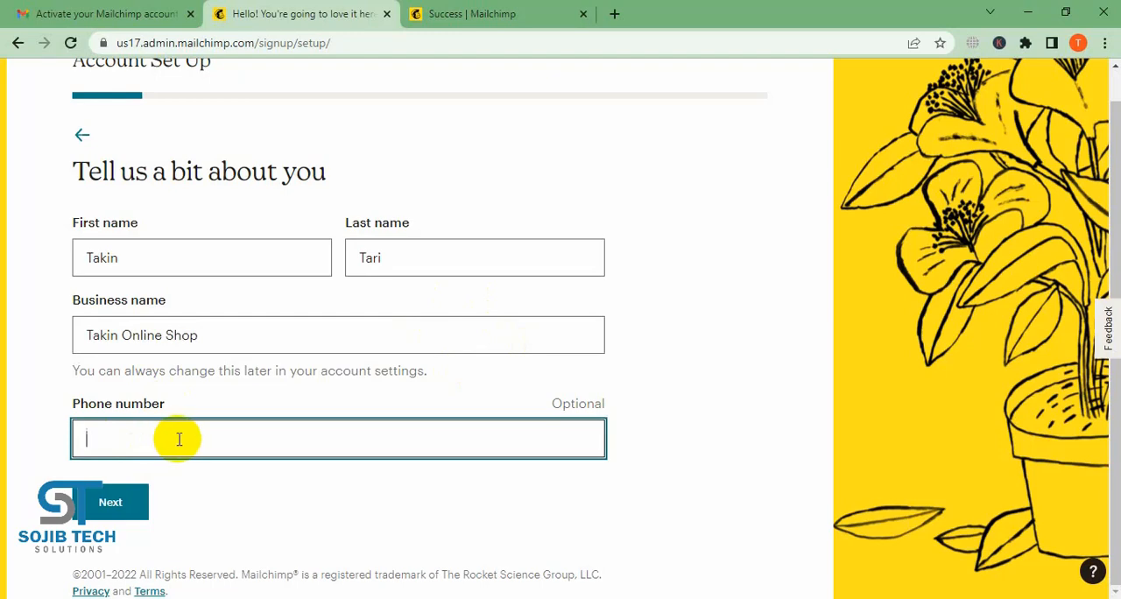
{"action": "left_click", "coordinate": [133, 502]}
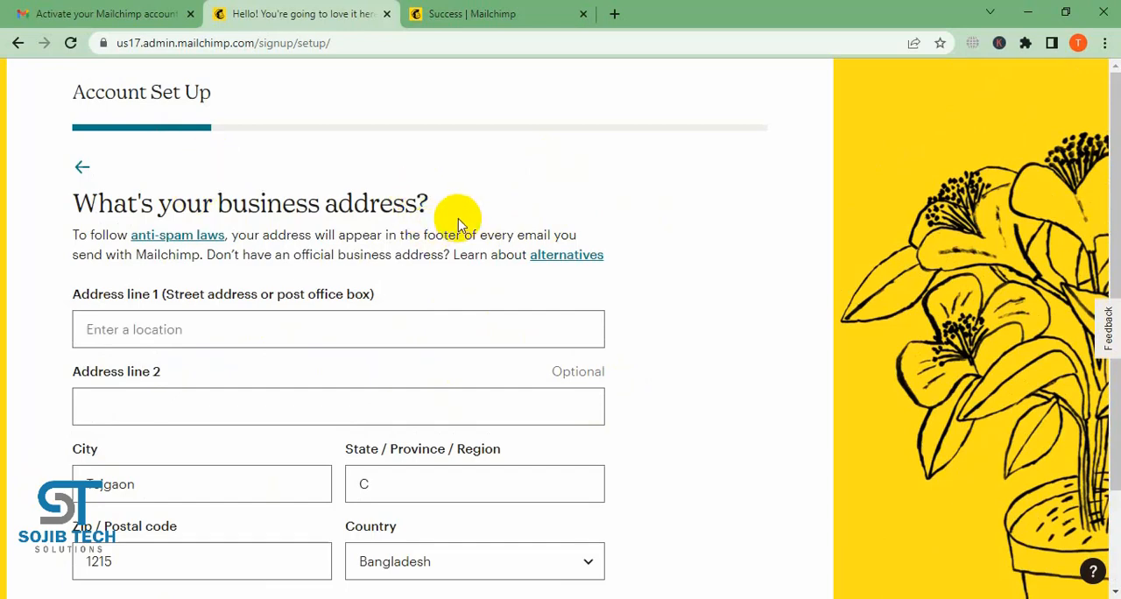
{"action": "scroll", "coordinate": [458, 224], "scroll_direction": "down", "scroll_amount": 2}
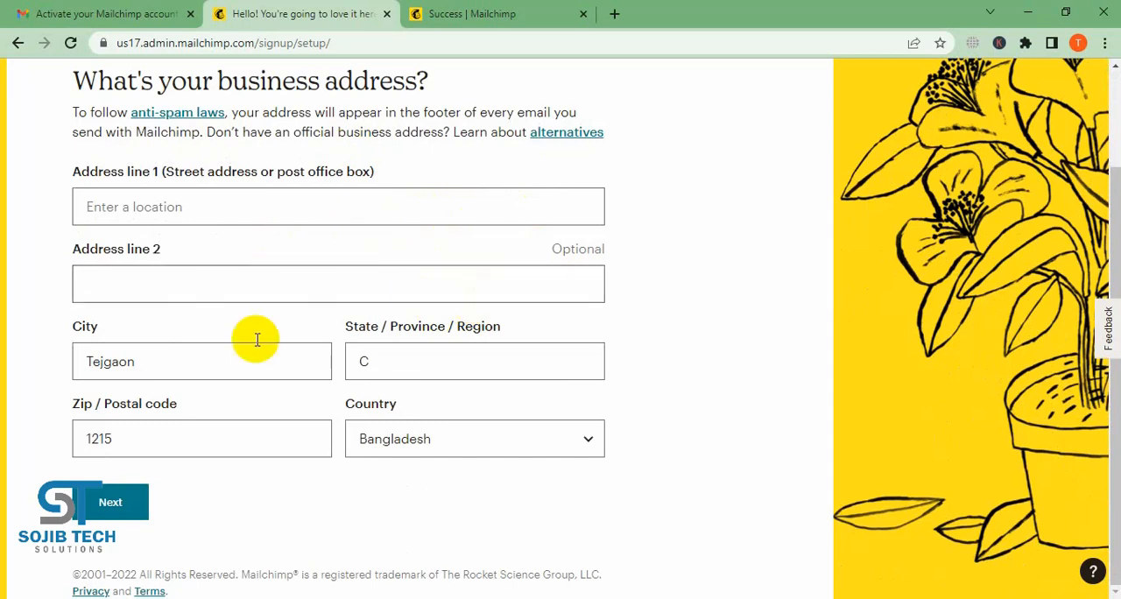
{"action": "left_click", "coordinate": [205, 209]}
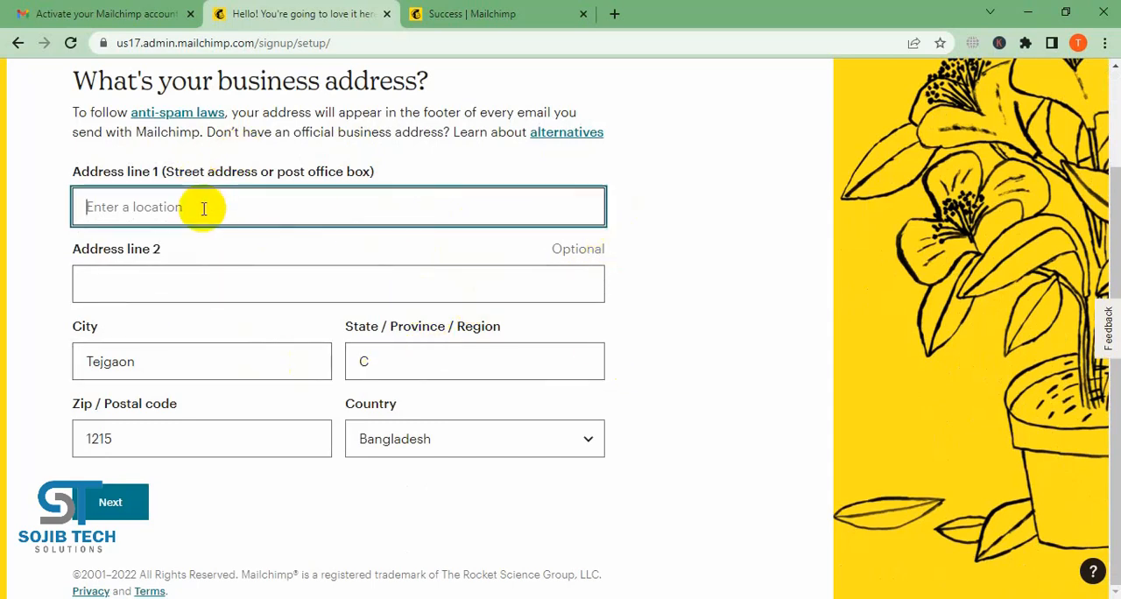
{"action": "key", "text": "BackSpace"}
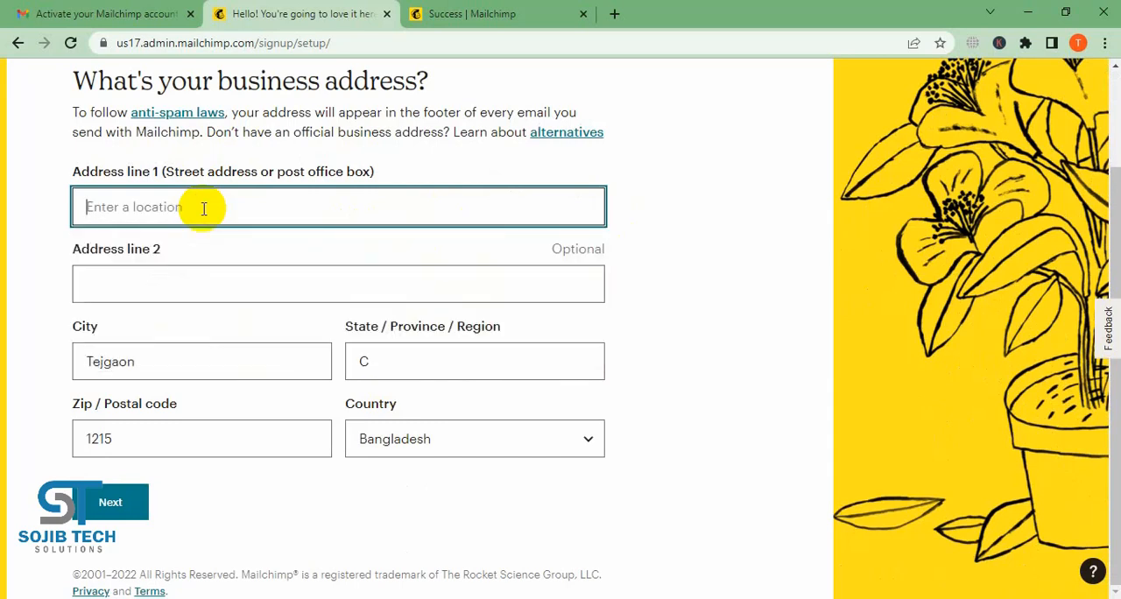
{"action": "type", "text": "Ramna"}
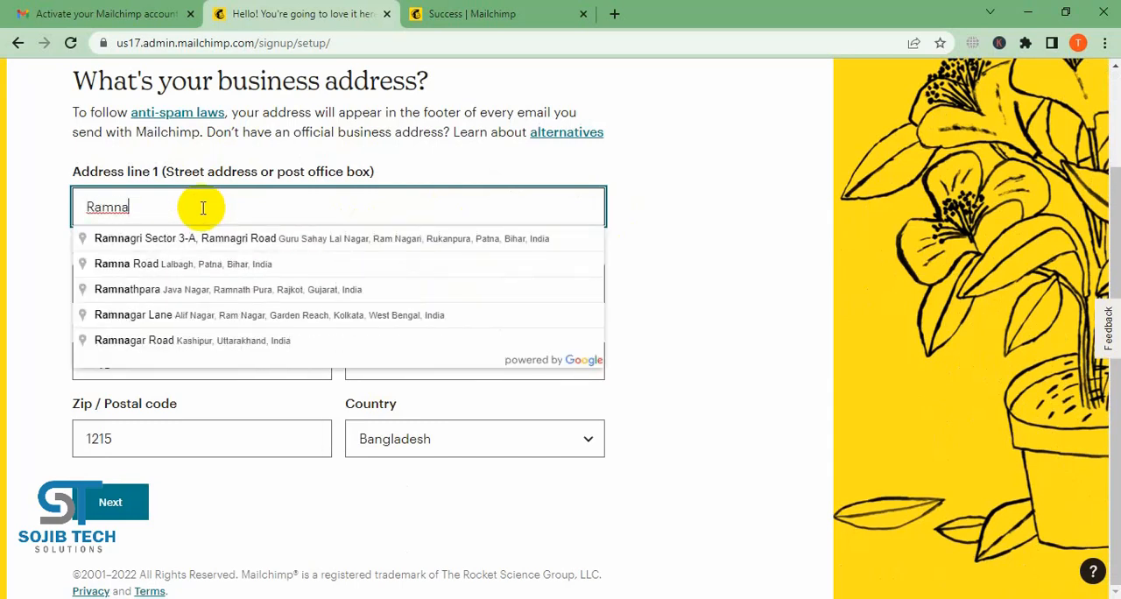
{"action": "type", "text": ","}
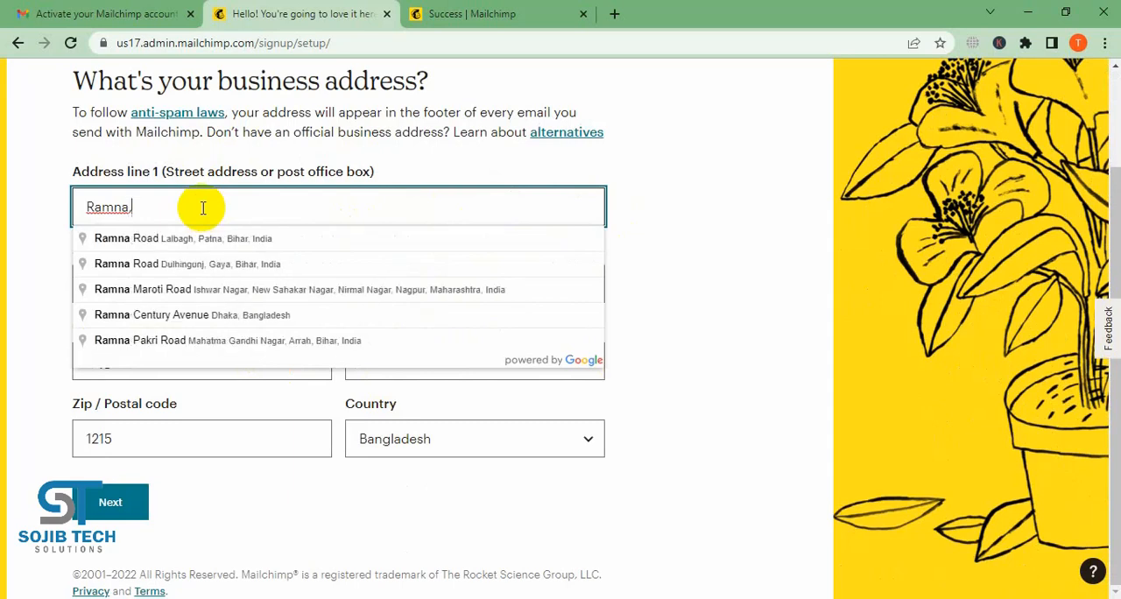
{"action": "type", "text": " Dh"}
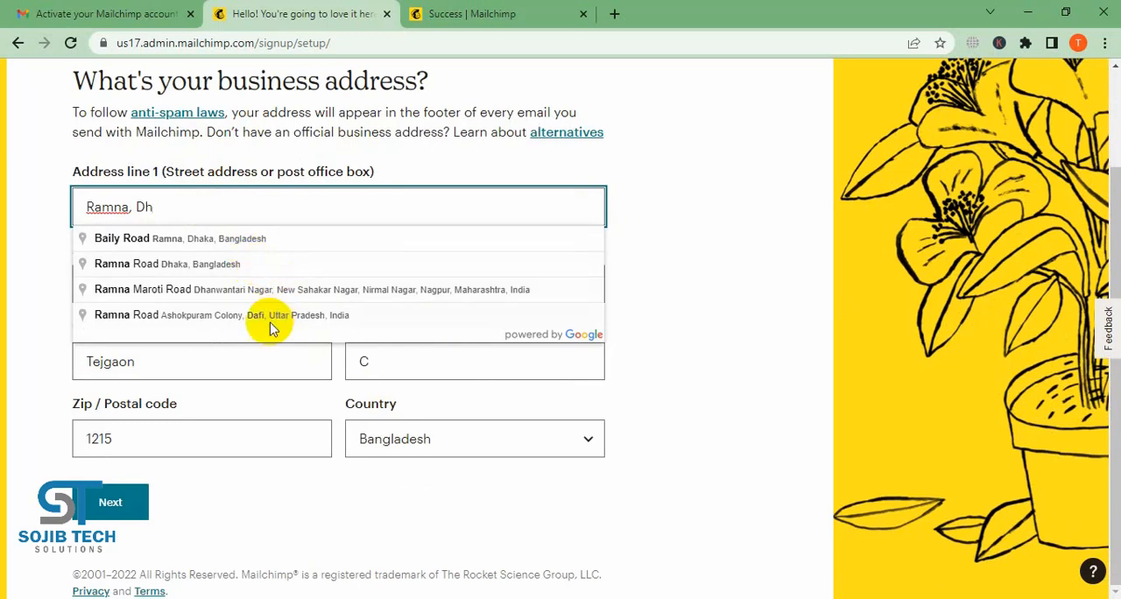
{"action": "left_click", "coordinate": [295, 240]}
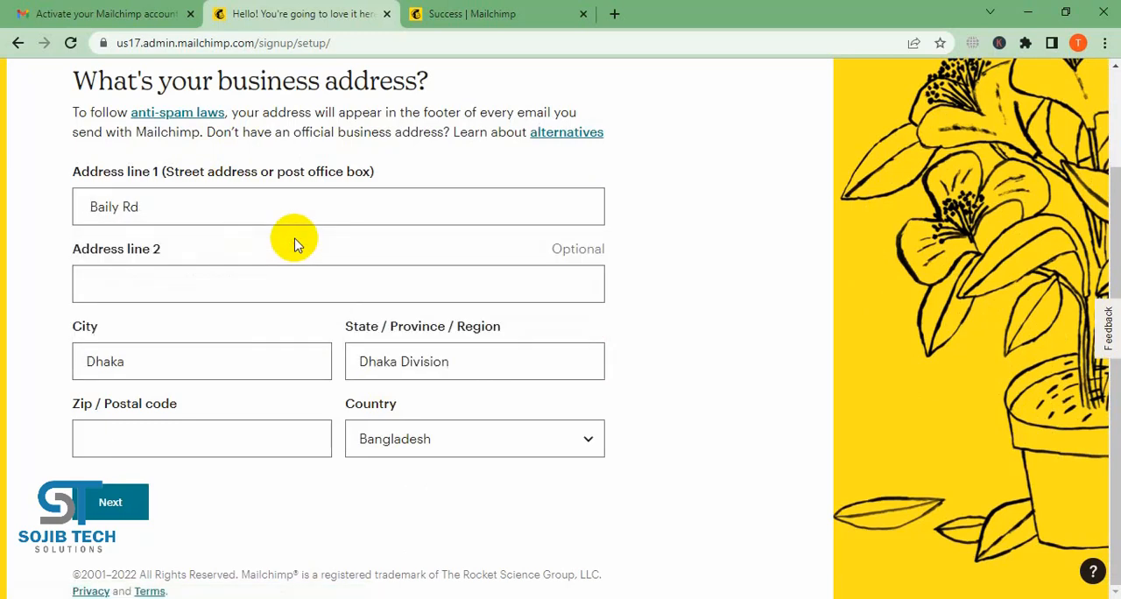
- Enter the business postal code, submit the address, and decline saving it in the browser
{"action": "left_click", "coordinate": [248, 441]}
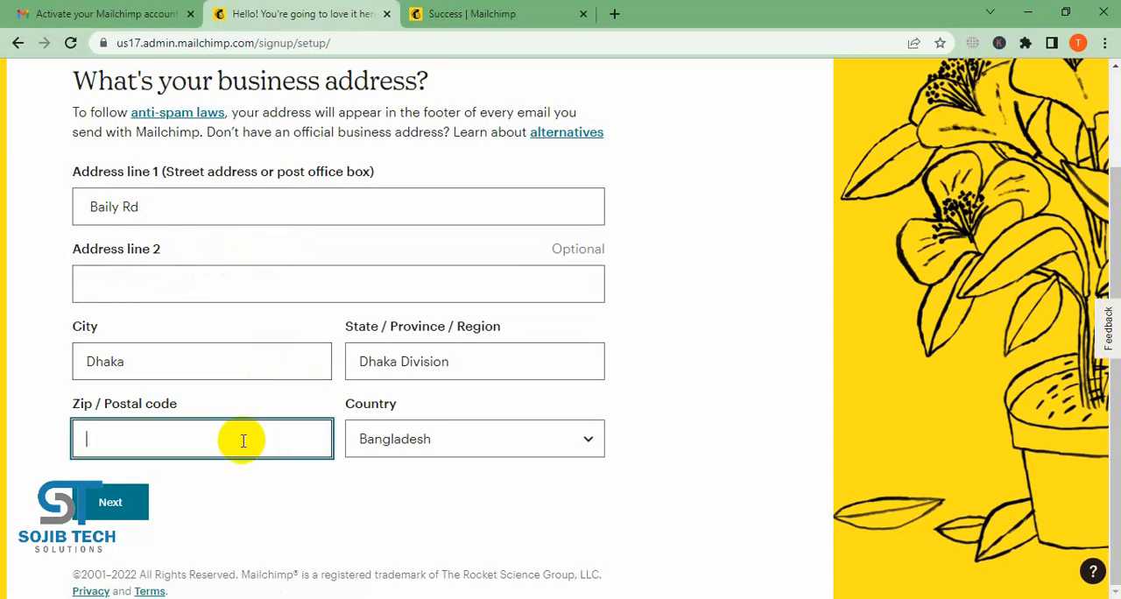
{"action": "left_click", "coordinate": [235, 529]}
{"action": "left_click", "coordinate": [107, 507]}
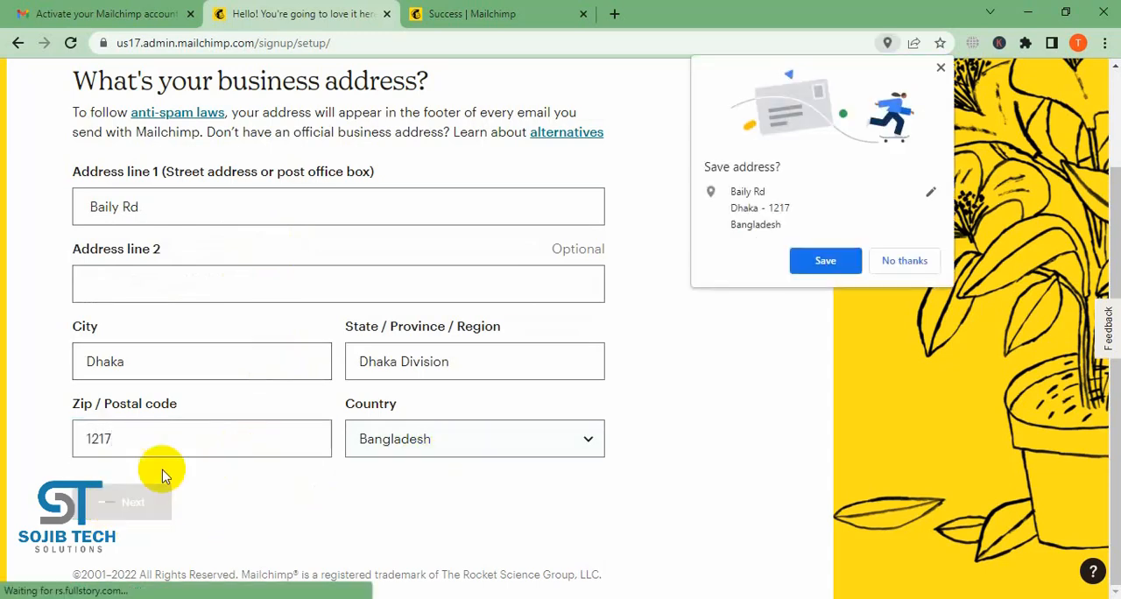
{"action": "left_click", "coordinate": [901, 259]}
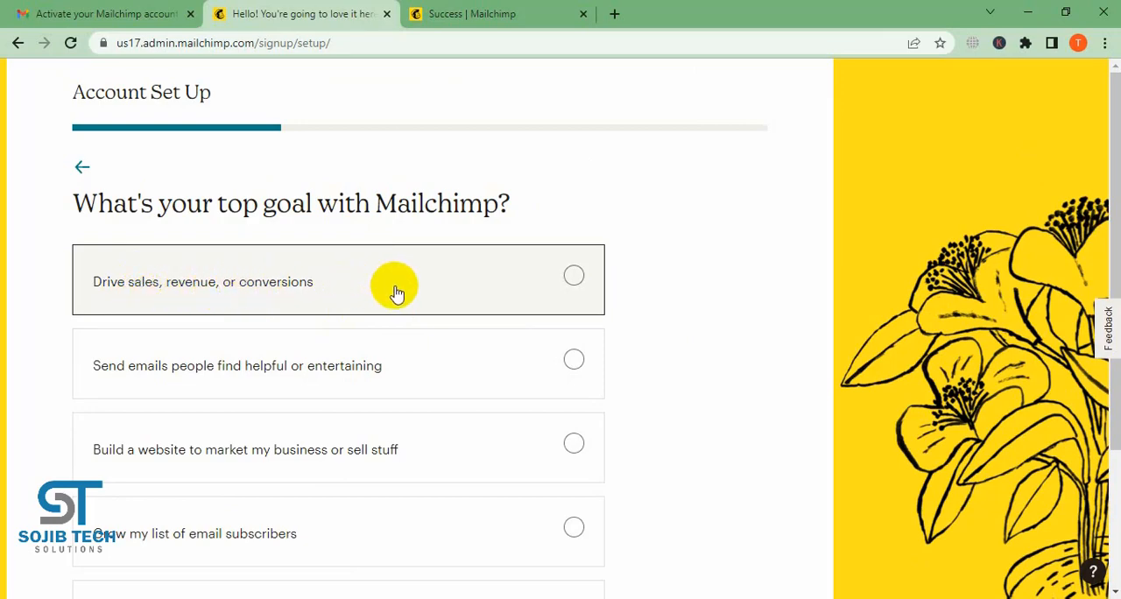
- Choose "Send emails people find helpful or entertaining" as the top goal with Mailchimp and continue
{"action": "scroll", "coordinate": [388, 289], "scroll_direction": "down", "scroll_amount": 2}
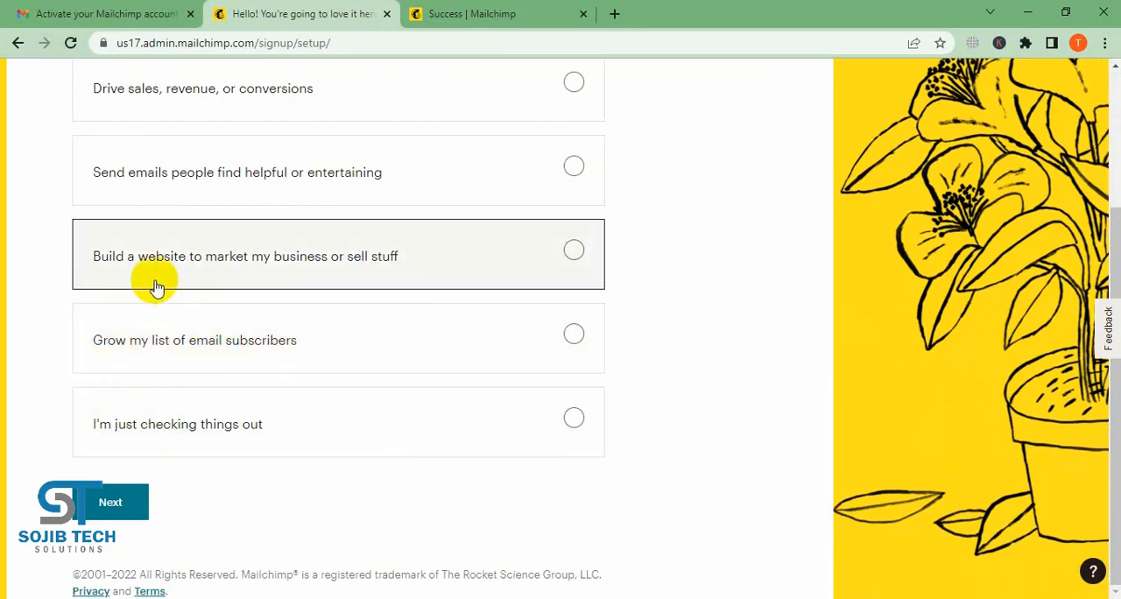
{"action": "scroll", "coordinate": [368, 297], "scroll_direction": "up", "scroll_amount": 1}
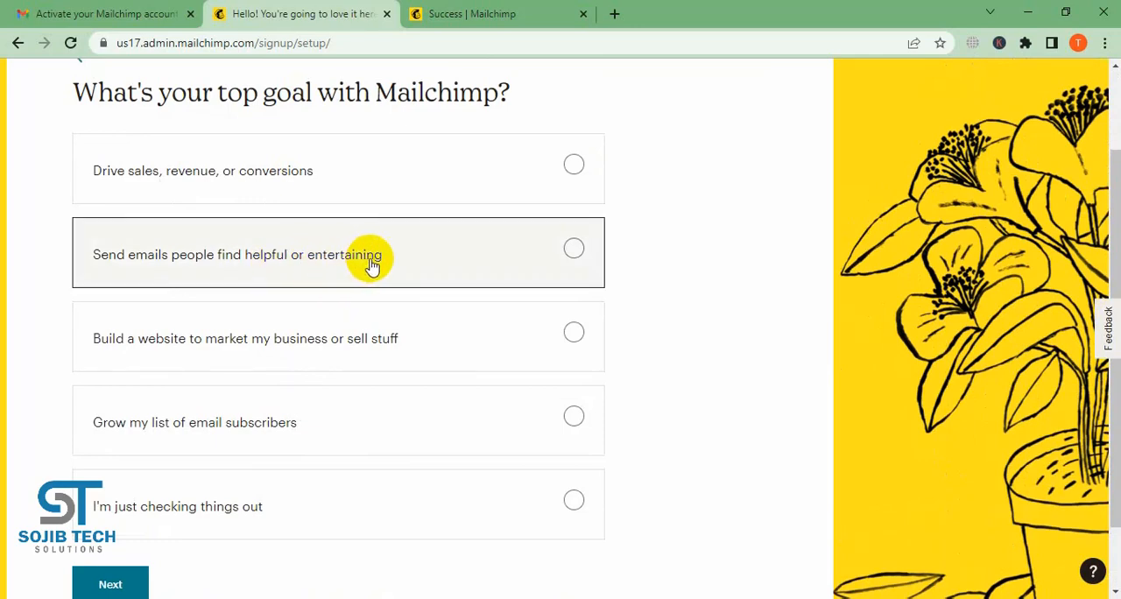
{"action": "scroll", "coordinate": [425, 267], "scroll_direction": "up", "scroll_amount": 1}
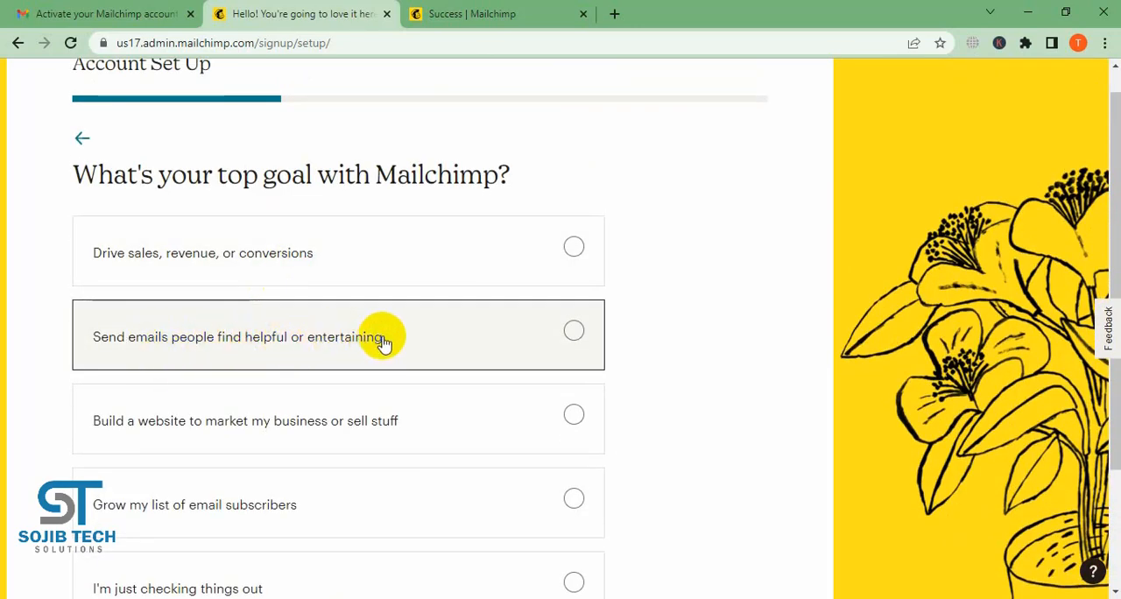
{"action": "left_click", "coordinate": [575, 332]}
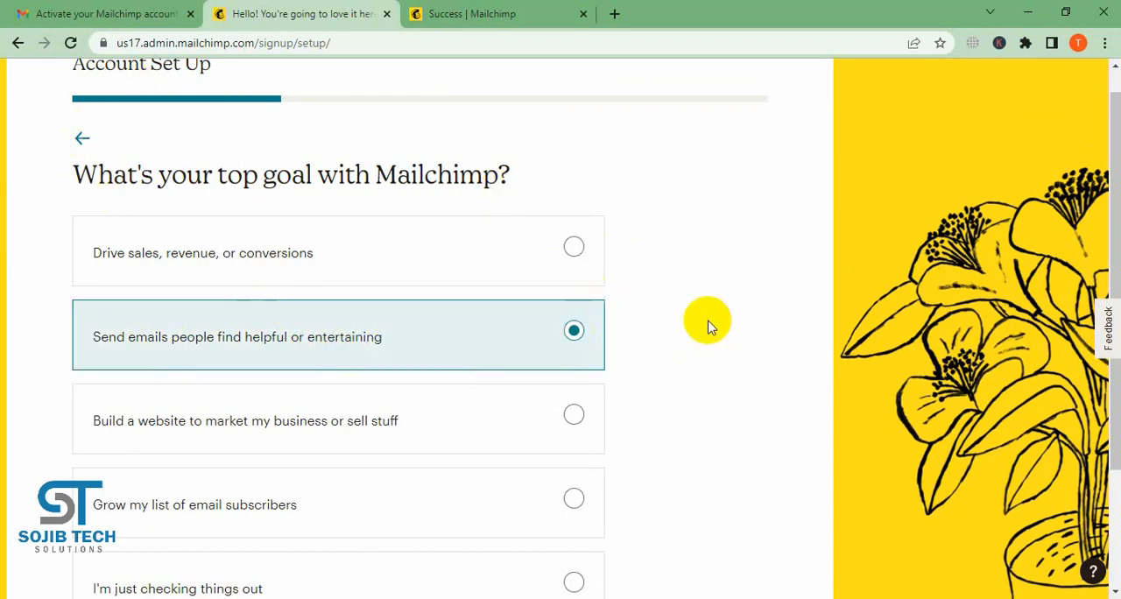
{"action": "scroll", "coordinate": [692, 323], "scroll_direction": "down", "scroll_amount": 2}
{"action": "left_click", "coordinate": [109, 501]}
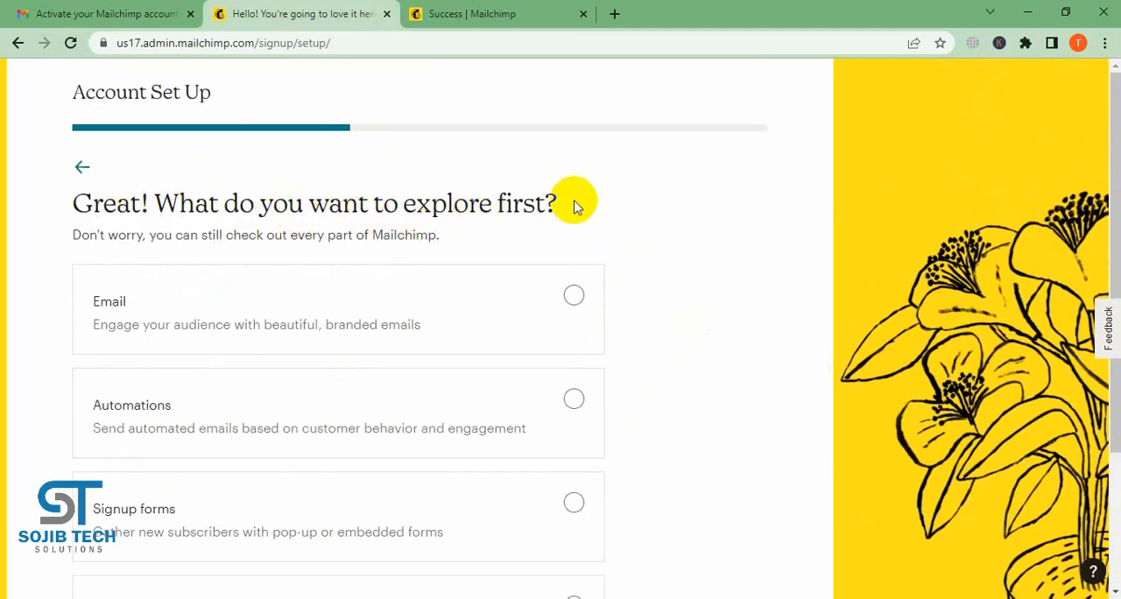
- Choose Email as the feature to explore first and continue the account setup
{"action": "scroll", "coordinate": [622, 223], "scroll_direction": "down", "scroll_amount": 1}
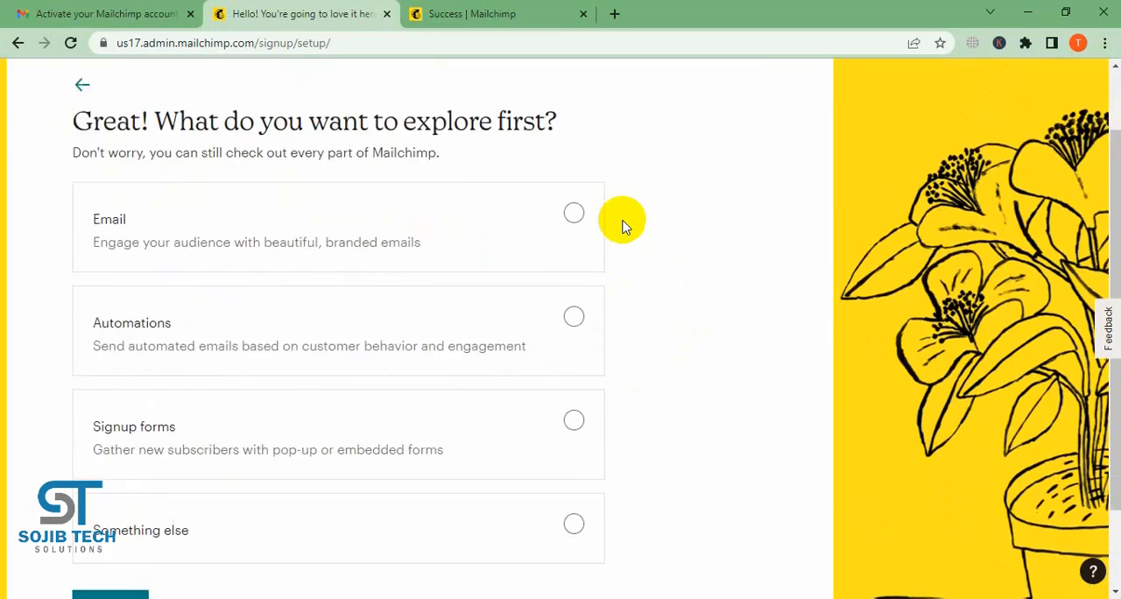
{"action": "scroll", "coordinate": [622, 224], "scroll_direction": "down", "scroll_amount": 1}
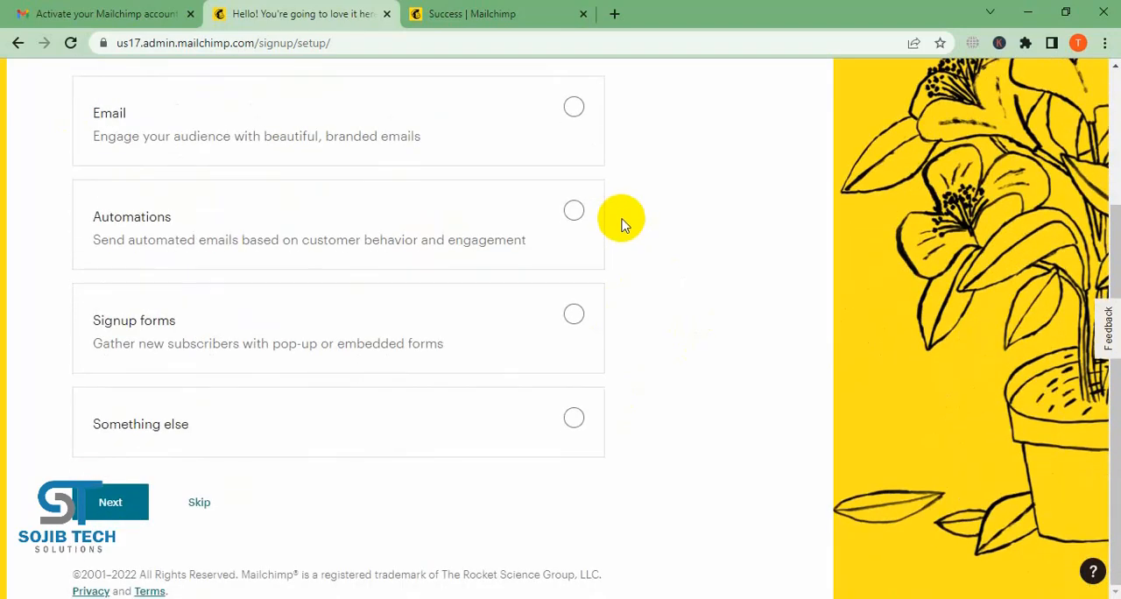
{"action": "scroll", "coordinate": [622, 223], "scroll_direction": "up", "scroll_amount": 2}
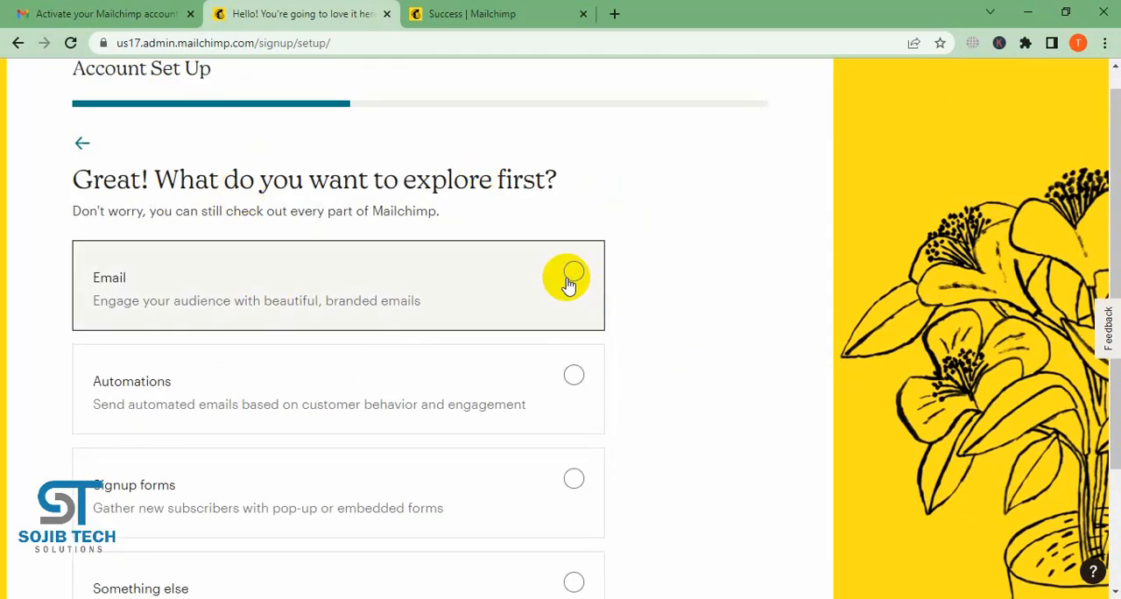
{"action": "left_click", "coordinate": [571, 278]}
{"action": "scroll", "coordinate": [663, 311], "scroll_direction": "down", "scroll_amount": 2}
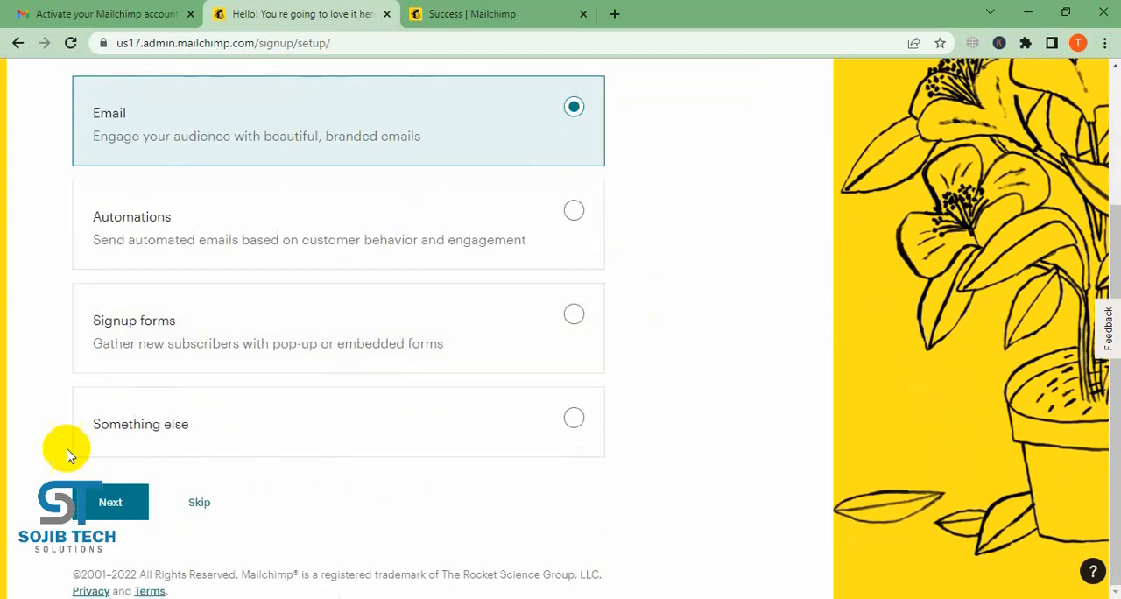
{"action": "scroll", "coordinate": [211, 254], "scroll_direction": "up", "scroll_amount": 2}
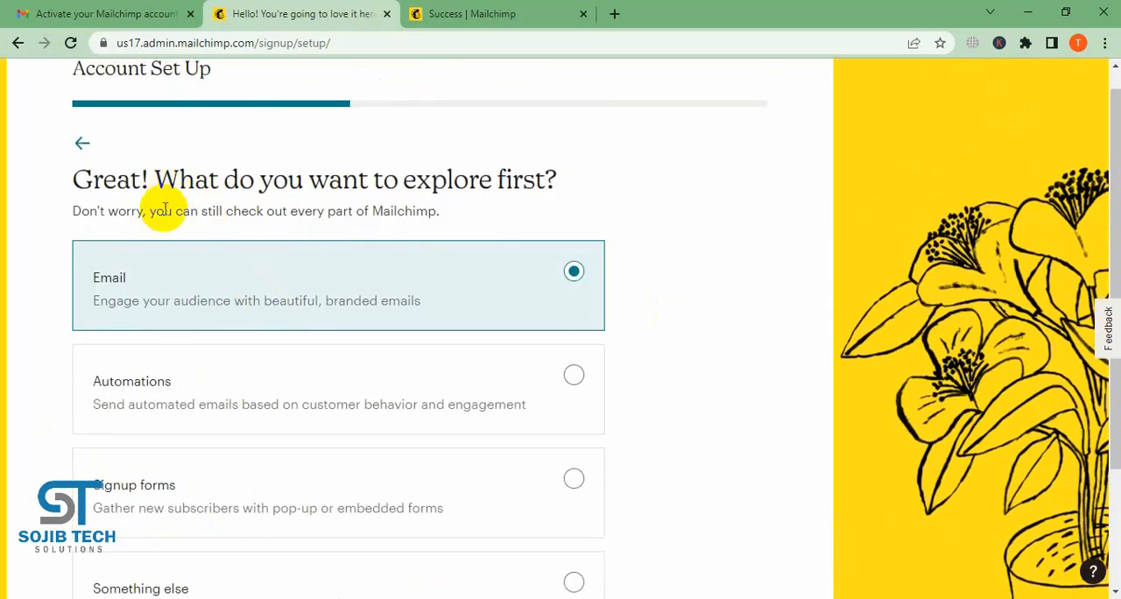
{"action": "scroll", "coordinate": [225, 433], "scroll_direction": "down", "scroll_amount": 2}
{"action": "left_click", "coordinate": [103, 501]}
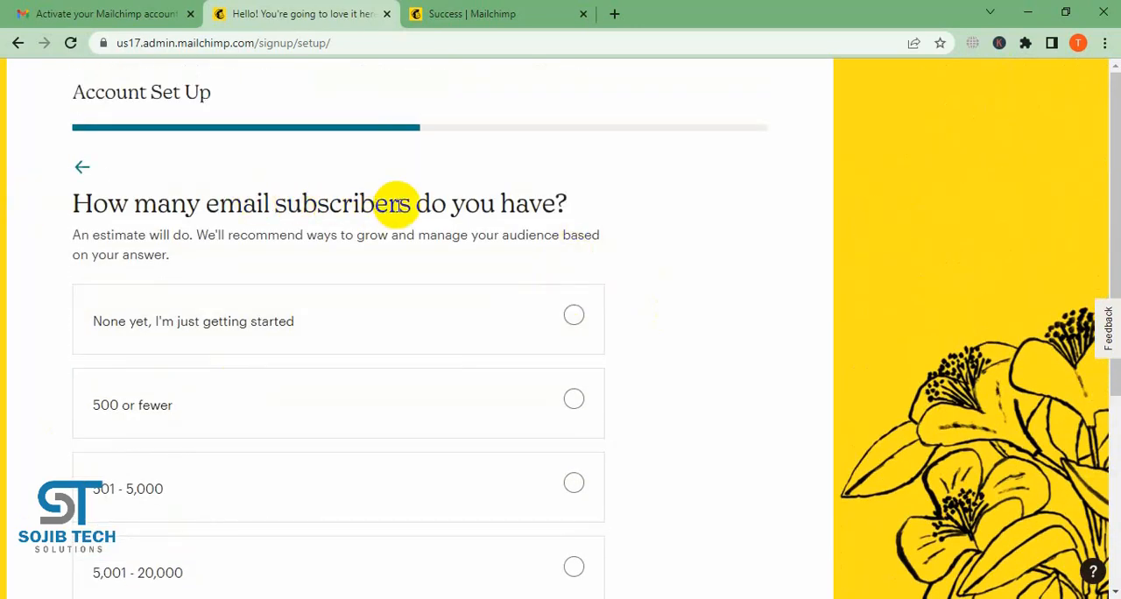
- Answer the email subscriber question with "None yet, I'm just getting started" and continue
{"action": "scroll", "coordinate": [601, 226], "scroll_direction": "down", "scroll_amount": 1}
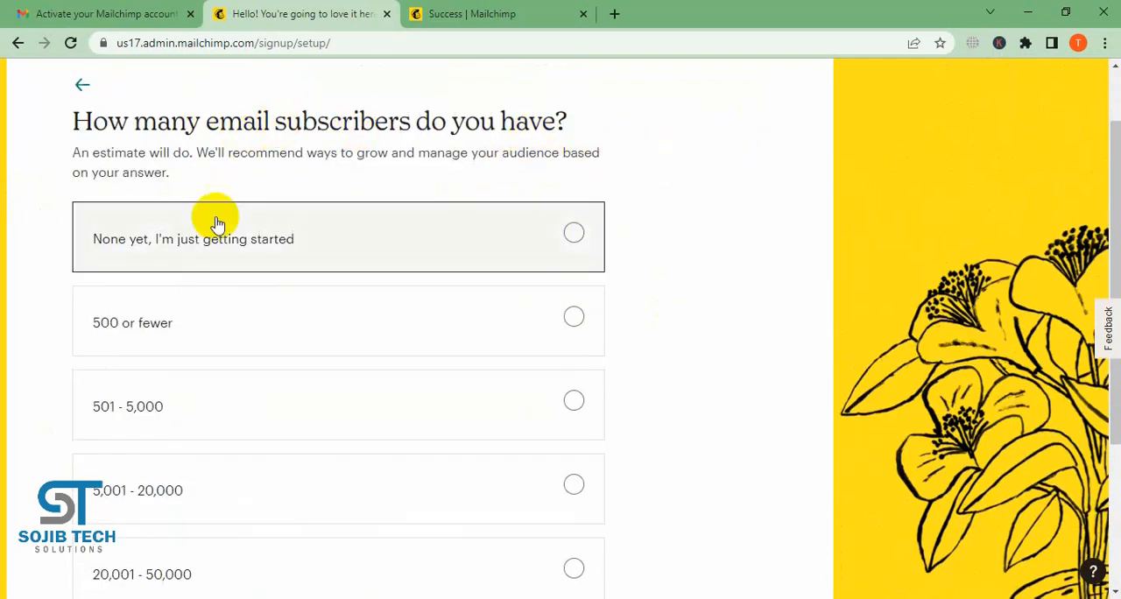
{"action": "left_click", "coordinate": [575, 234]}
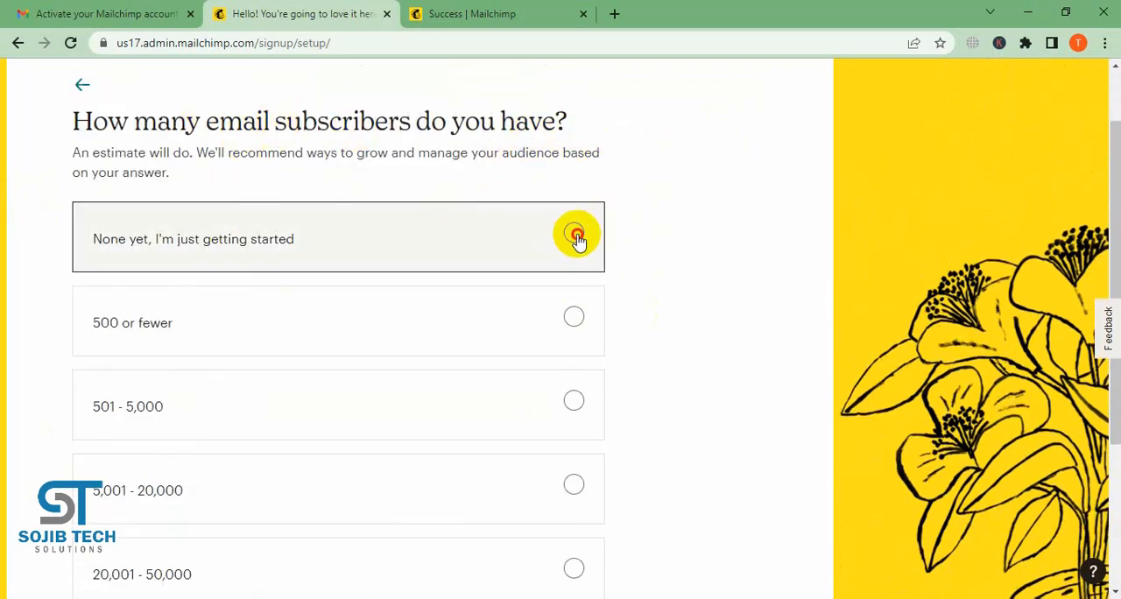
{"action": "scroll", "coordinate": [704, 260], "scroll_direction": "down", "scroll_amount": 3}
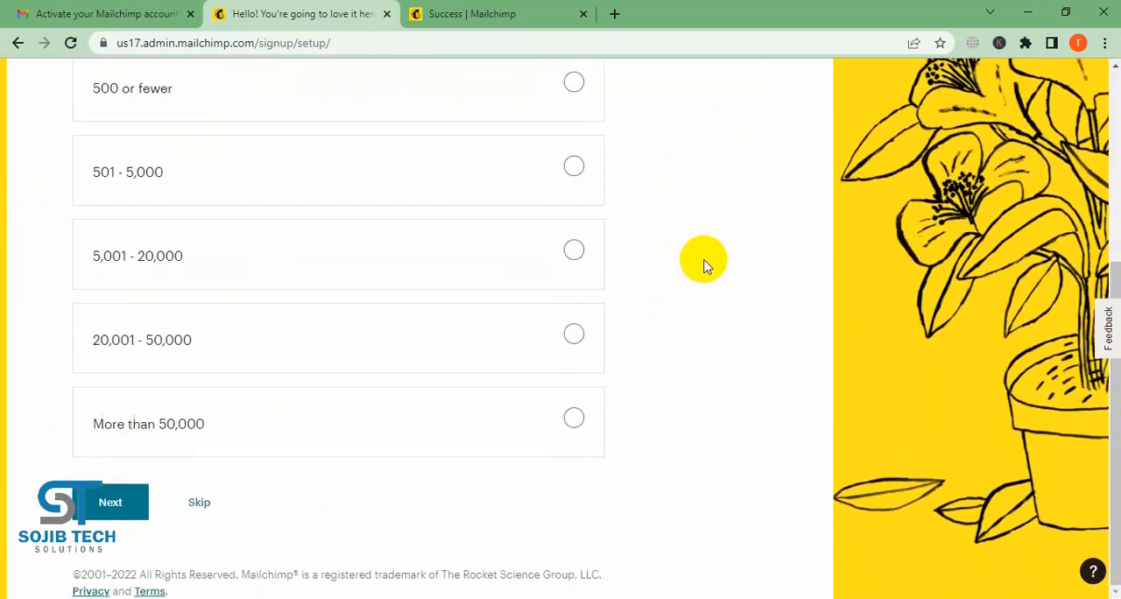
{"action": "left_click", "coordinate": [143, 511]}
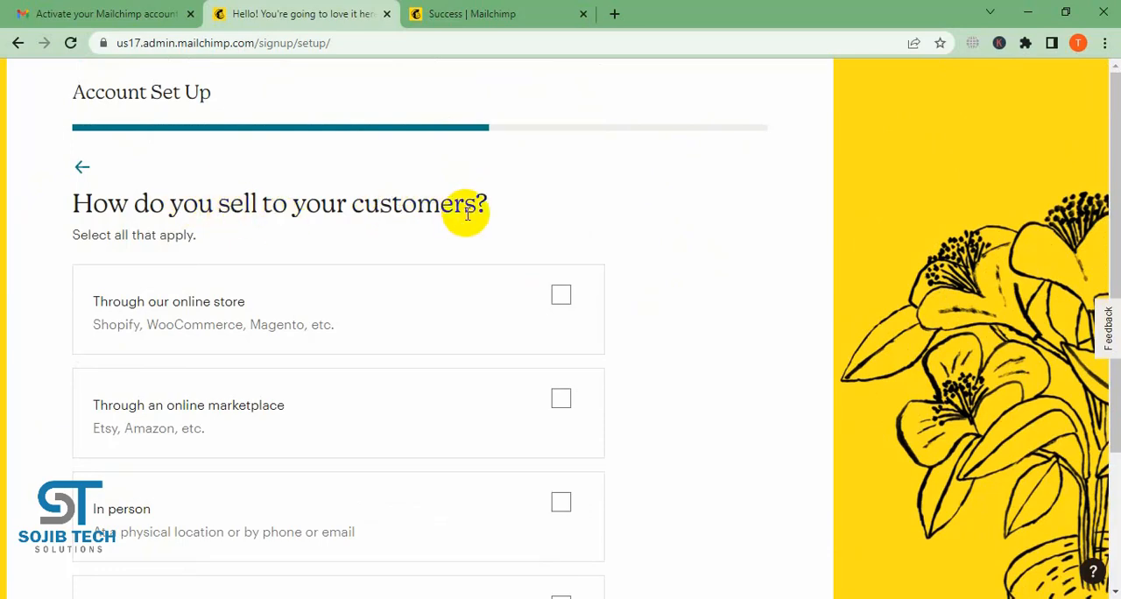
- Answer how the business sells to customers with "We're not currently selling" and continue
{"action": "scroll", "coordinate": [467, 215], "scroll_direction": "down", "scroll_amount": 2}
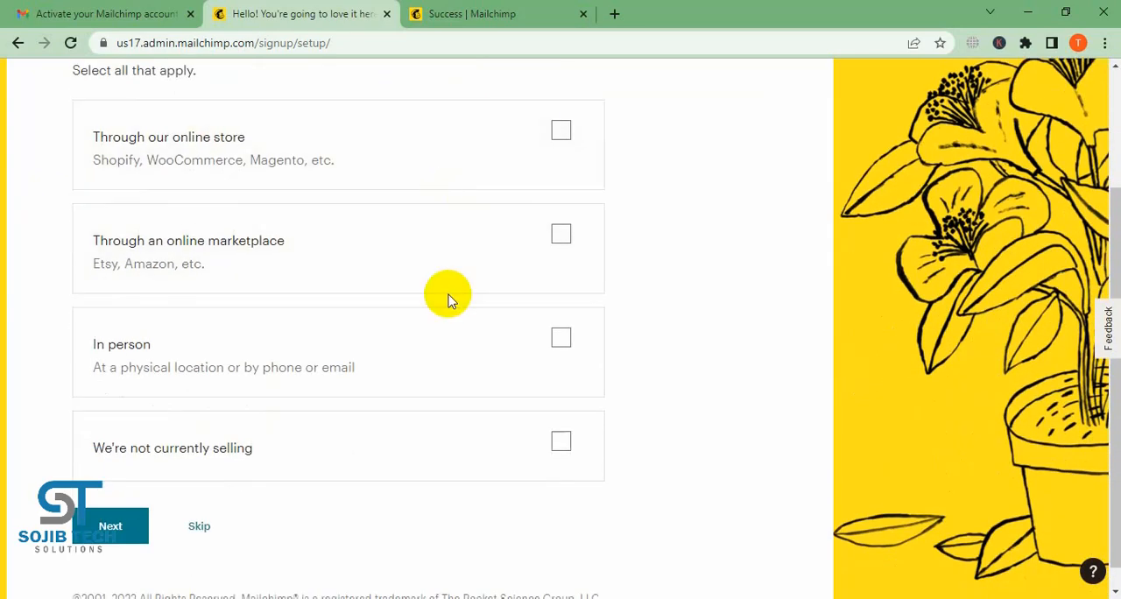
{"action": "scroll", "coordinate": [453, 293], "scroll_direction": "down", "scroll_amount": 1}
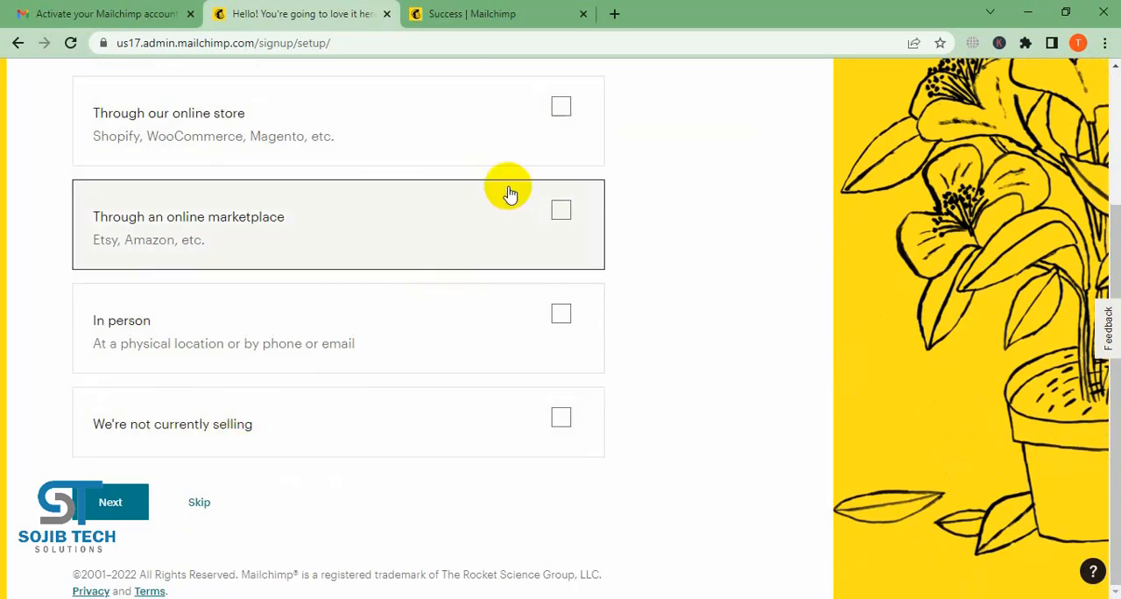
{"action": "left_click", "coordinate": [561, 417]}
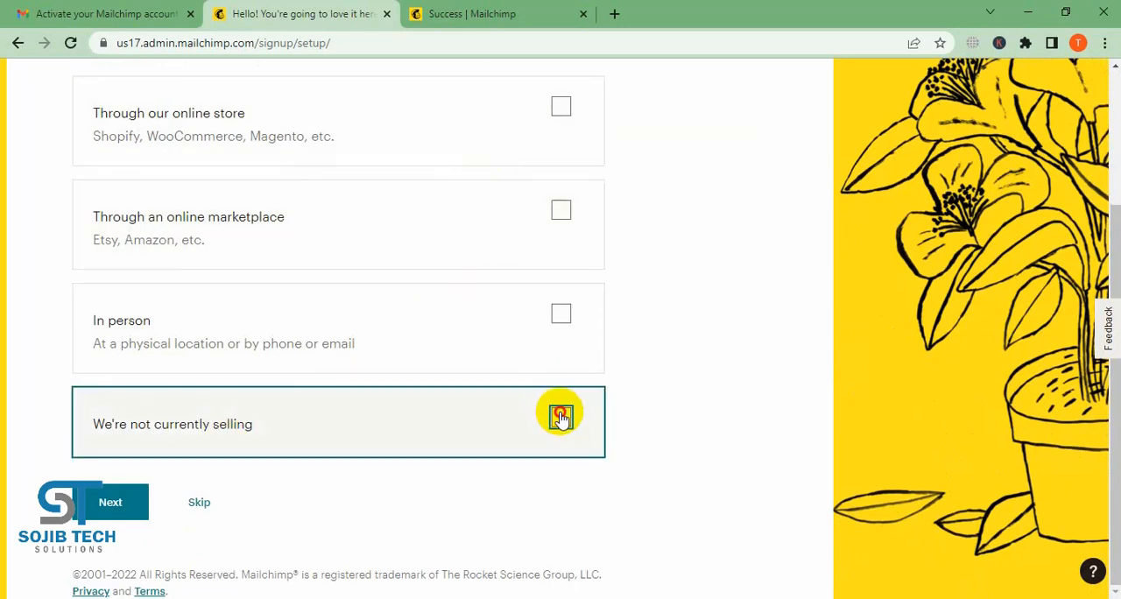
{"action": "left_click", "coordinate": [105, 504]}
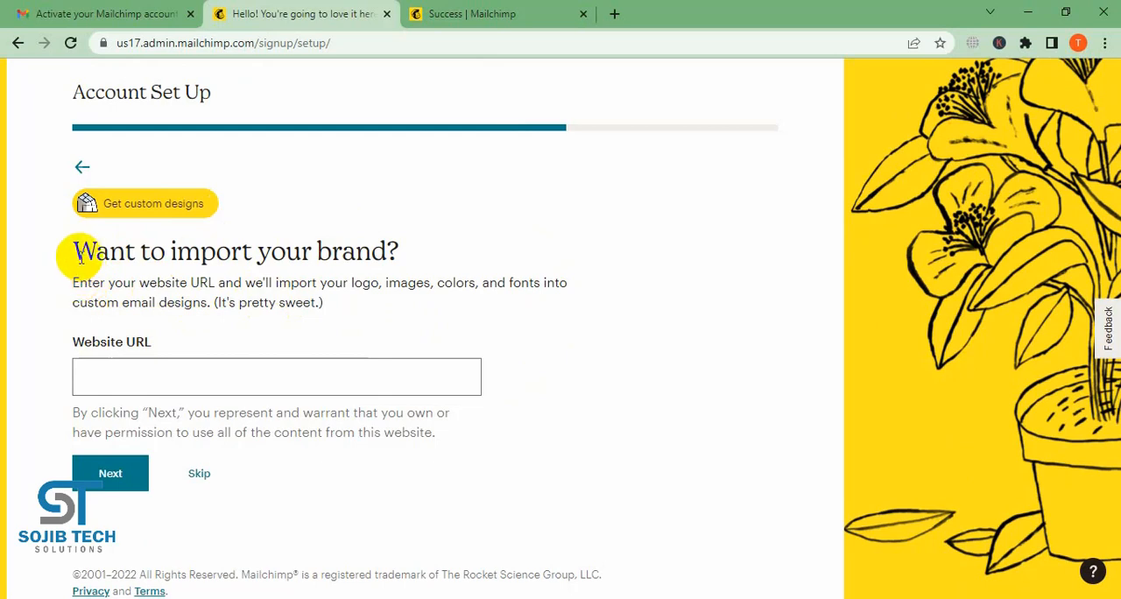
- Read the brand import prompt and skip it without entering a website URL
{"action": "left_click_drag", "start_coordinate": [212, 302], "coordinate": [418, 293]}
{"action": "left_click", "coordinate": [238, 250]}
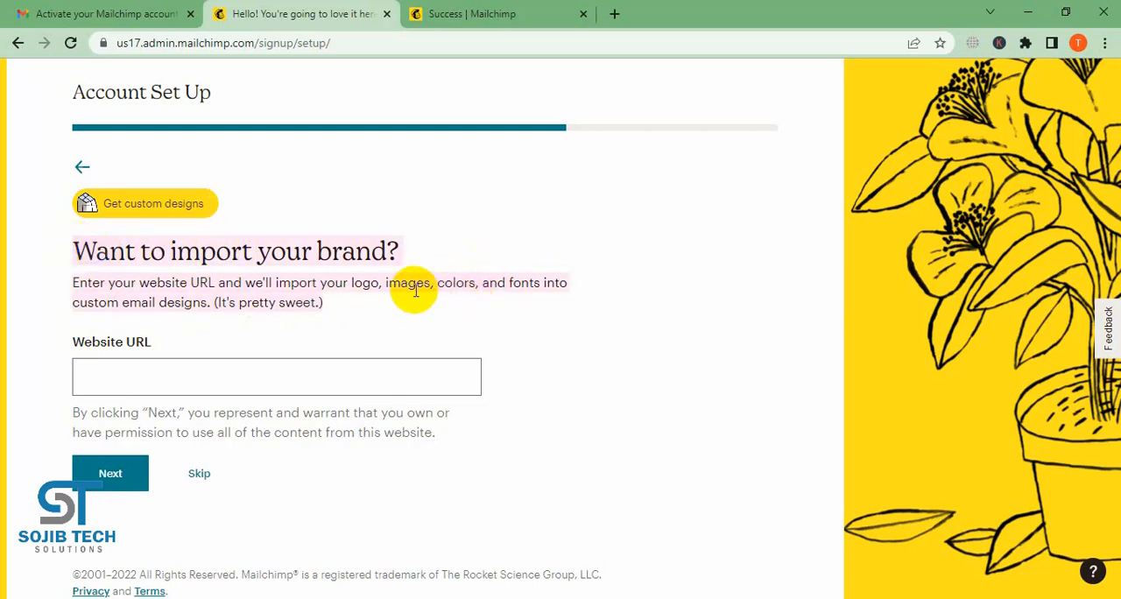
{"action": "left_click", "coordinate": [613, 16]}
{"action": "left_click", "coordinate": [779, 14]}
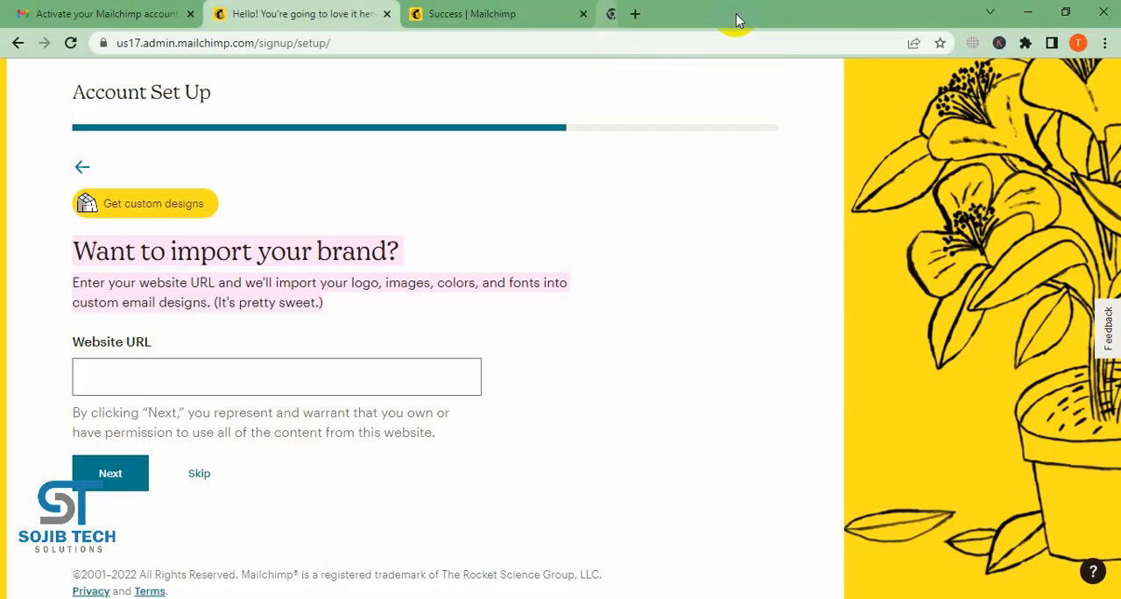
{"action": "left_click", "coordinate": [199, 474]}
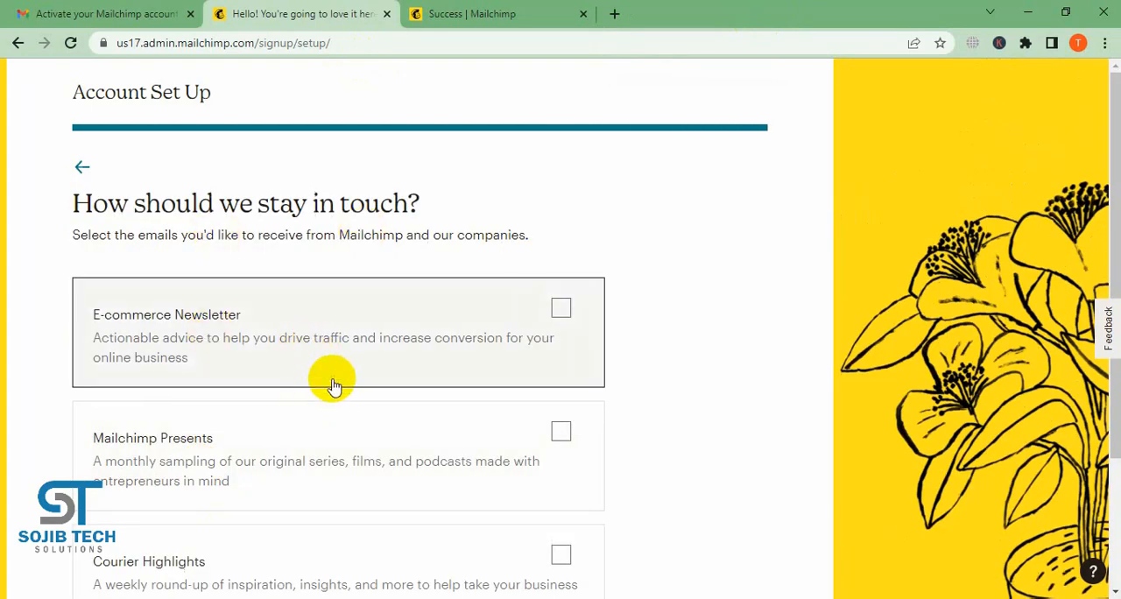
- Opt in to the E-commerce Newsletter only, finish the account setup and proceed to the Home dashboard
{"action": "scroll", "coordinate": [335, 385], "scroll_direction": "down", "scroll_amount": 3}
{"action": "scroll", "coordinate": [347, 355], "scroll_direction": "up", "scroll_amount": 3}
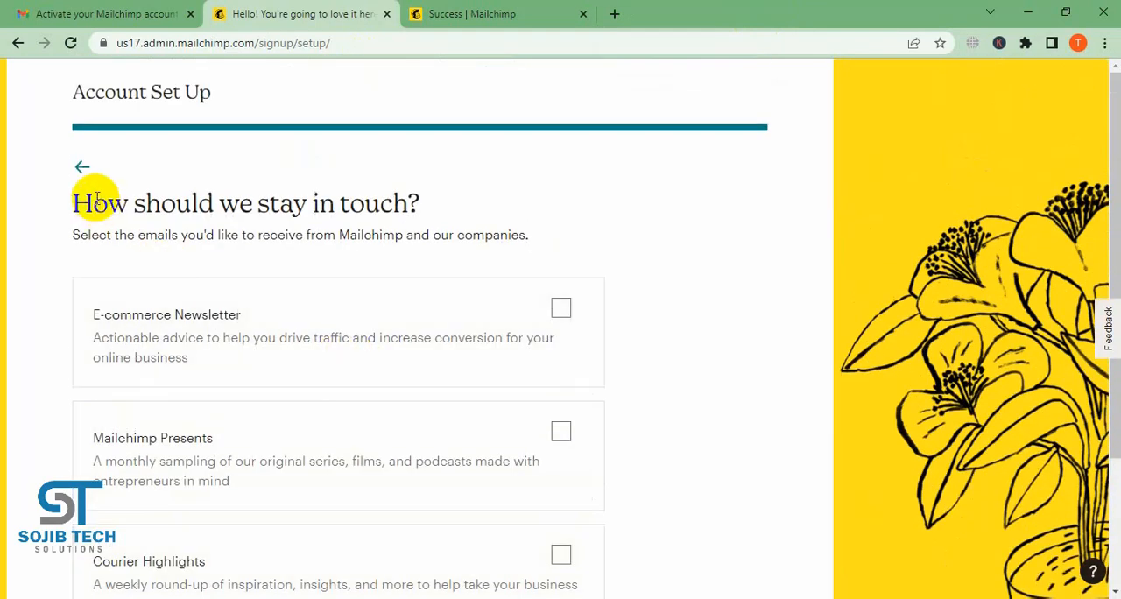
{"action": "scroll", "coordinate": [475, 243], "scroll_direction": "down", "scroll_amount": 3}
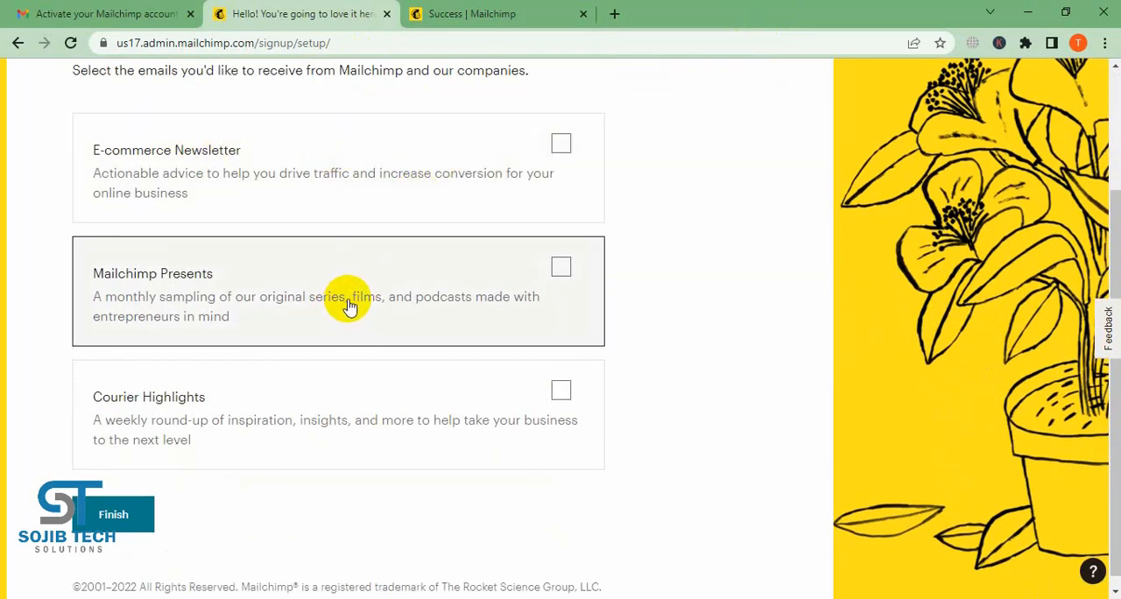
{"action": "scroll", "coordinate": [355, 301], "scroll_direction": "down", "scroll_amount": 1}
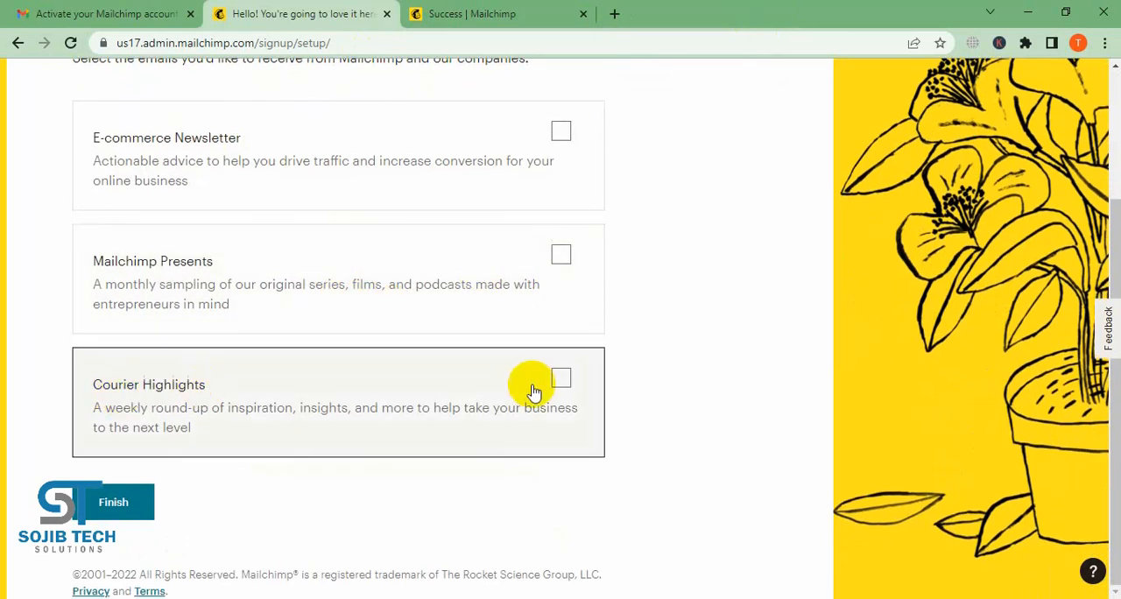
{"action": "scroll", "coordinate": [534, 383], "scroll_direction": "up", "scroll_amount": 1}
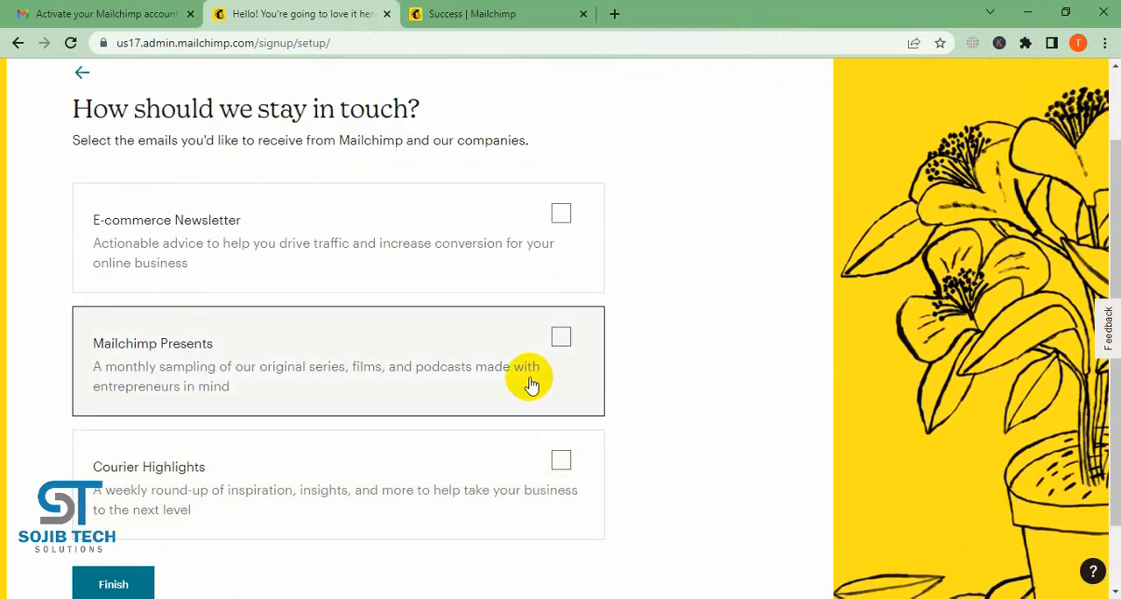
{"action": "scroll", "coordinate": [531, 383], "scroll_direction": "up", "scroll_amount": 1}
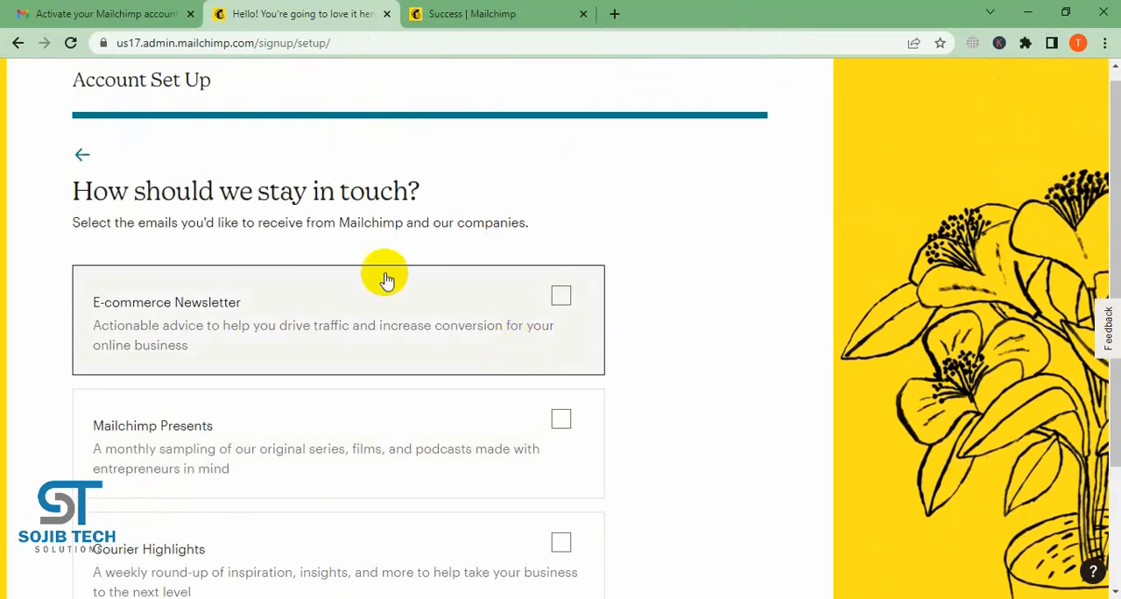
{"action": "left_click", "coordinate": [566, 297]}
{"action": "scroll", "coordinate": [627, 290], "scroll_direction": "down", "scroll_amount": 2}
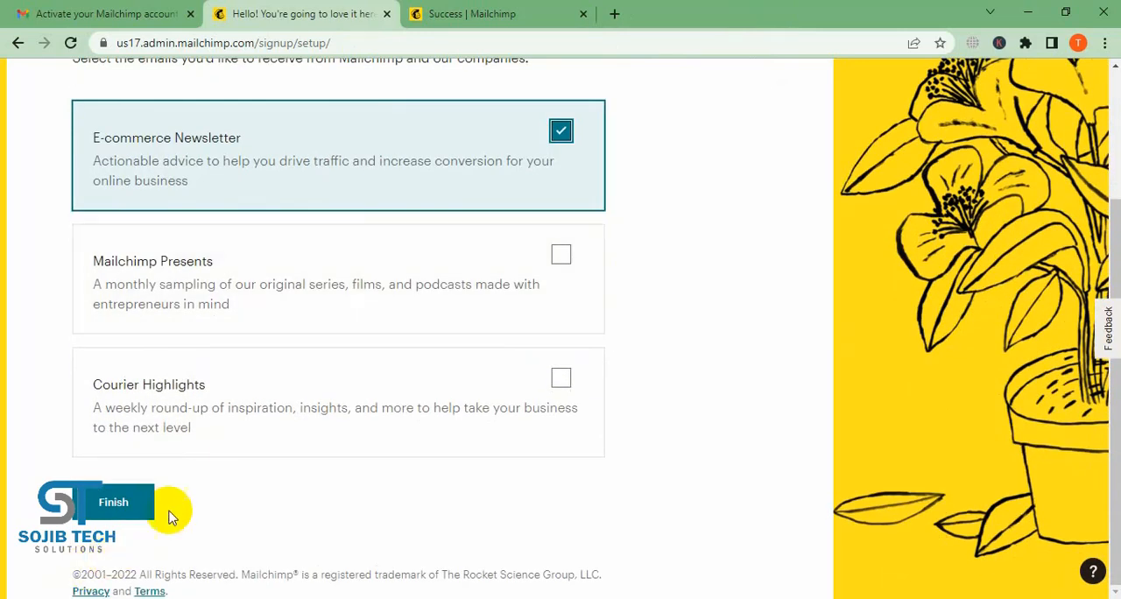
{"action": "left_click", "coordinate": [128, 509]}
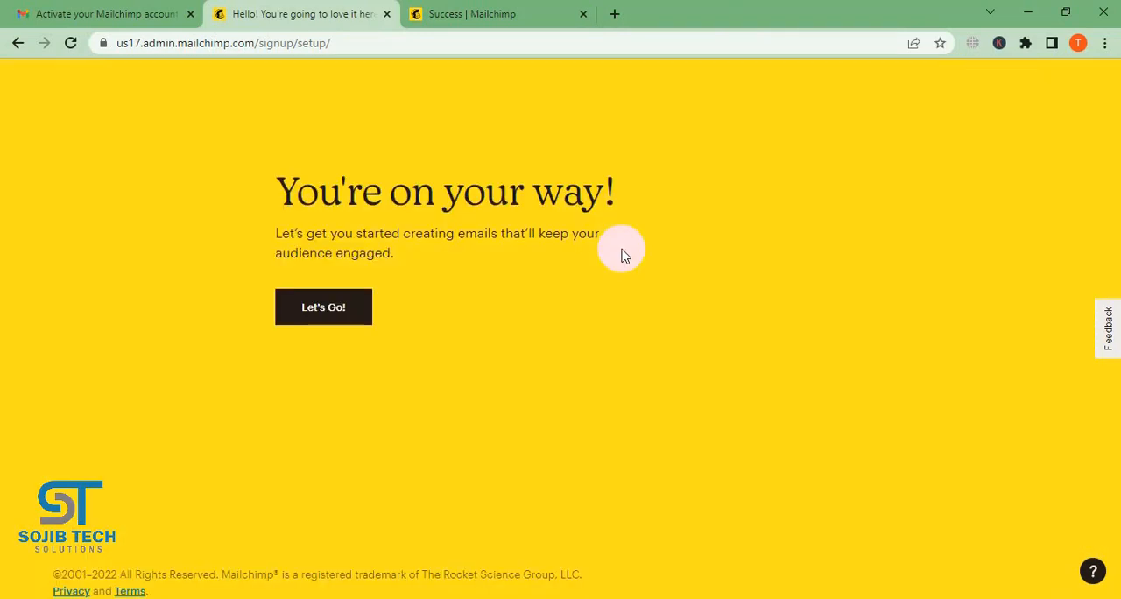
{"action": "left_click", "coordinate": [359, 304]}
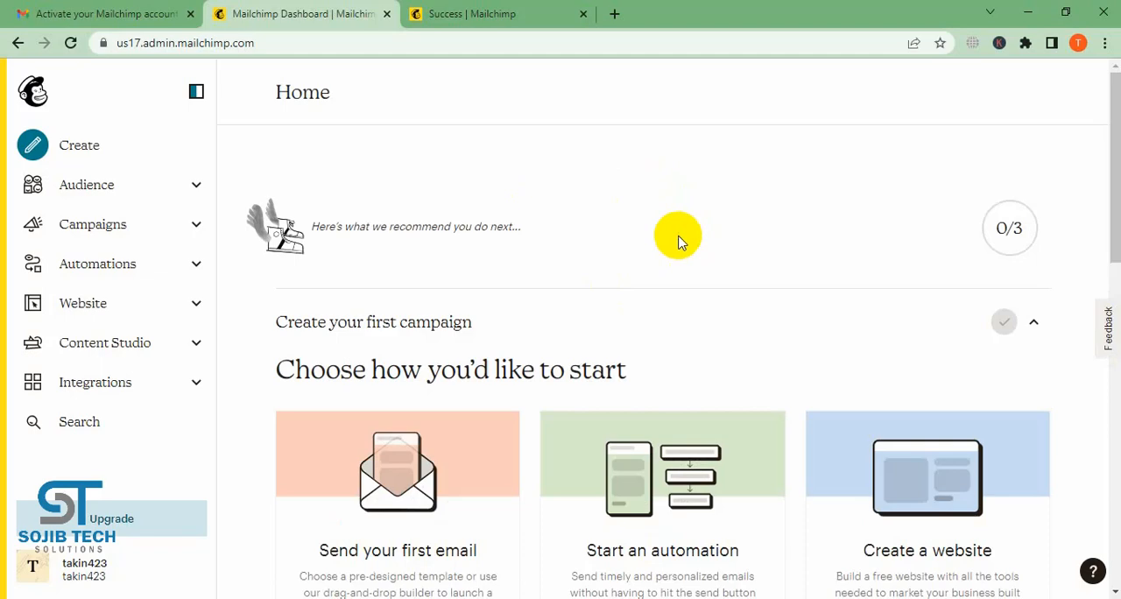
- Review the Home dashboard's activity feed and audience summary, and collapse the "Create your first campaign" section
{"action": "scroll", "coordinate": [679, 241], "scroll_direction": "down", "scroll_amount": 8}
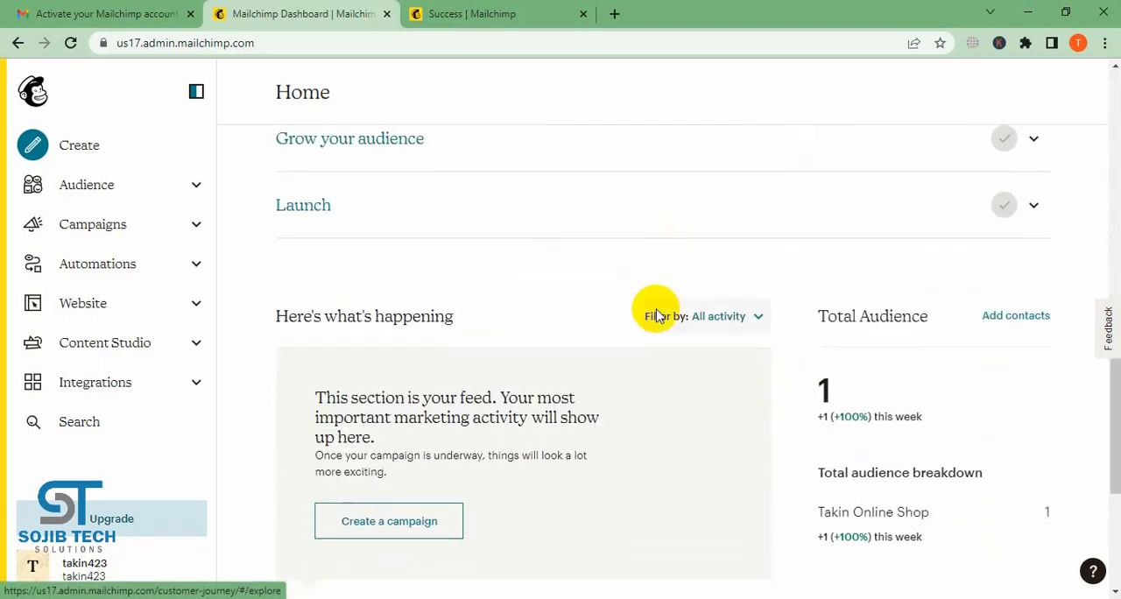
{"action": "scroll", "coordinate": [1064, 362], "scroll_direction": "down", "scroll_amount": 2}
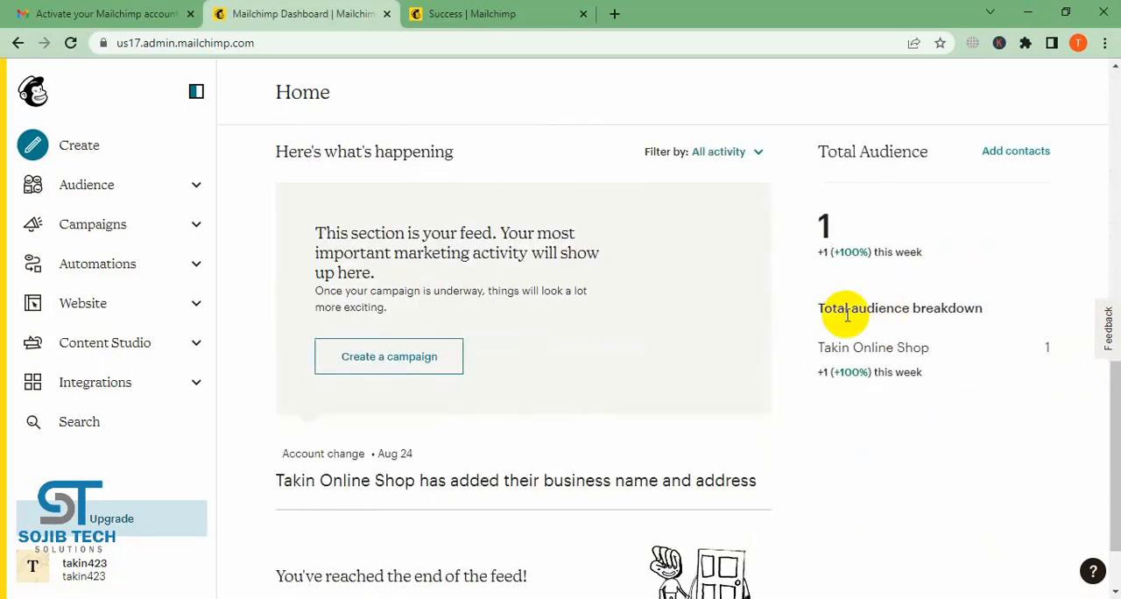
{"action": "scroll", "coordinate": [814, 313], "scroll_direction": "down", "scroll_amount": 1}
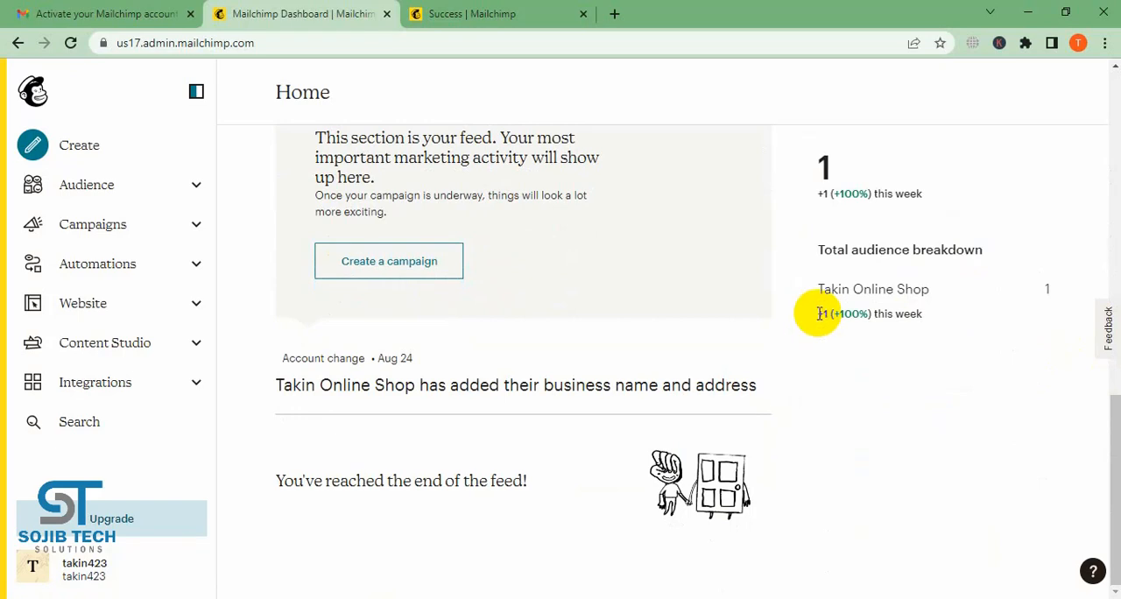
{"action": "scroll", "coordinate": [817, 313], "scroll_direction": "up", "scroll_amount": 10}
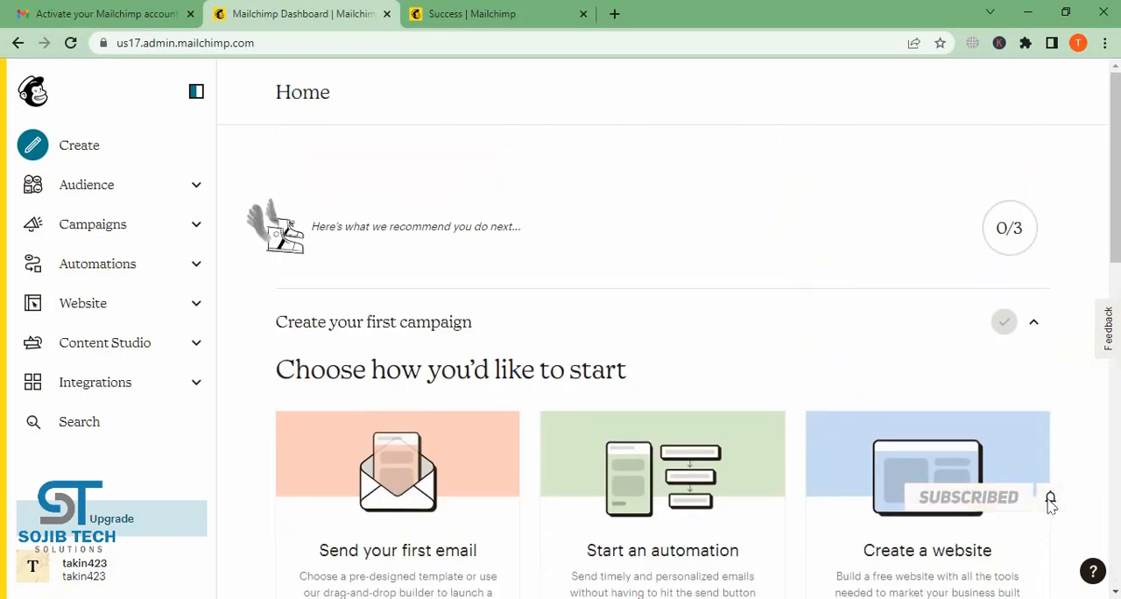
{"action": "left_click", "coordinate": [1036, 322]}
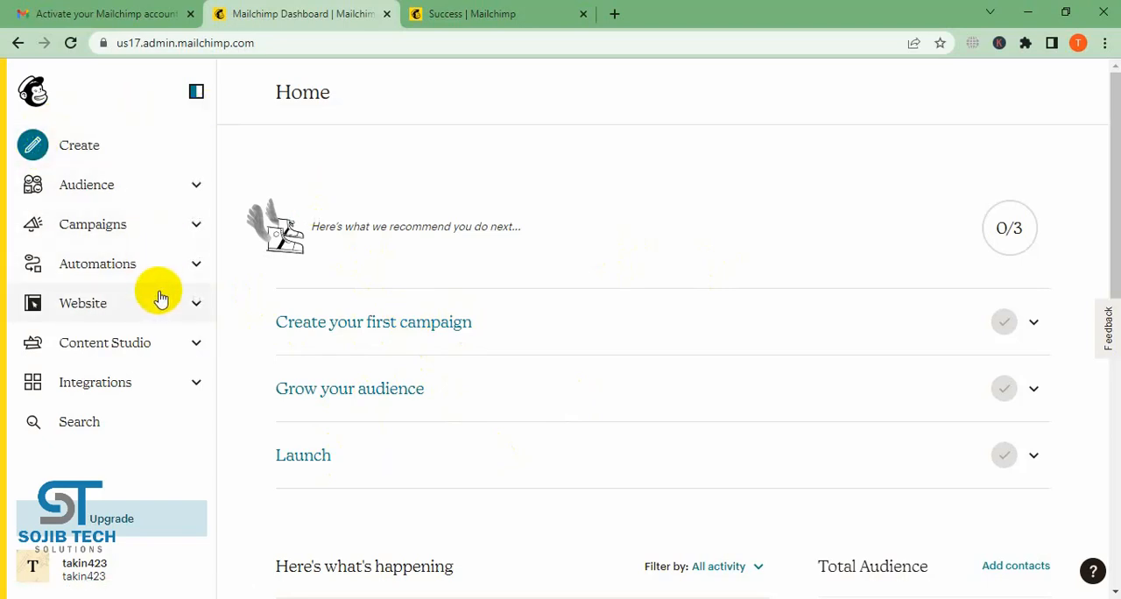
- Open Content Studio and view its My Files page
{"action": "left_click", "coordinate": [181, 350]}
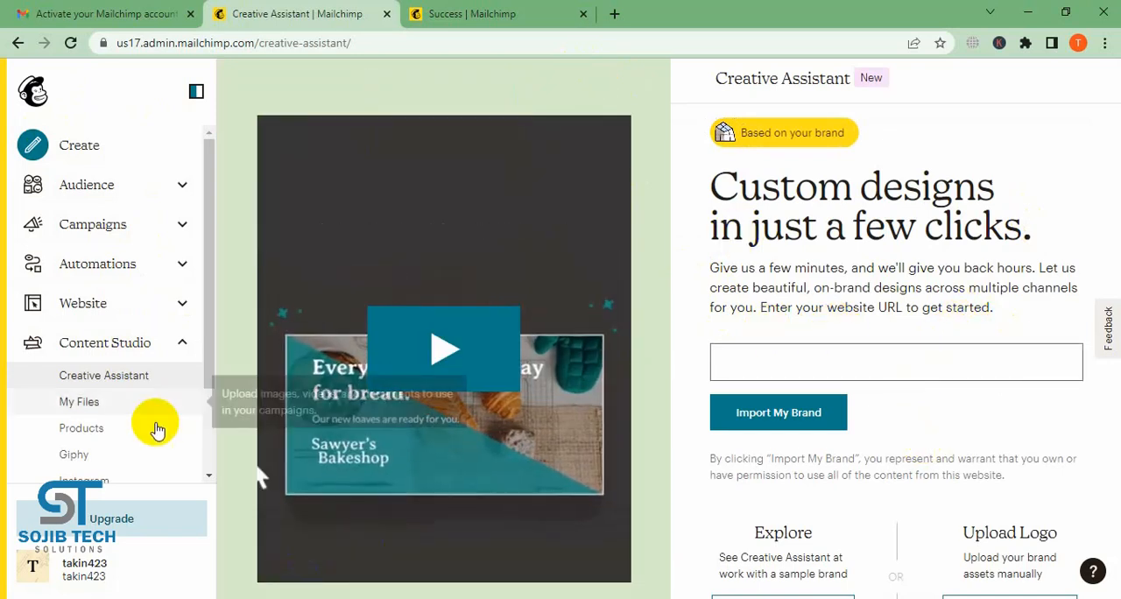
{"action": "left_click", "coordinate": [94, 402]}
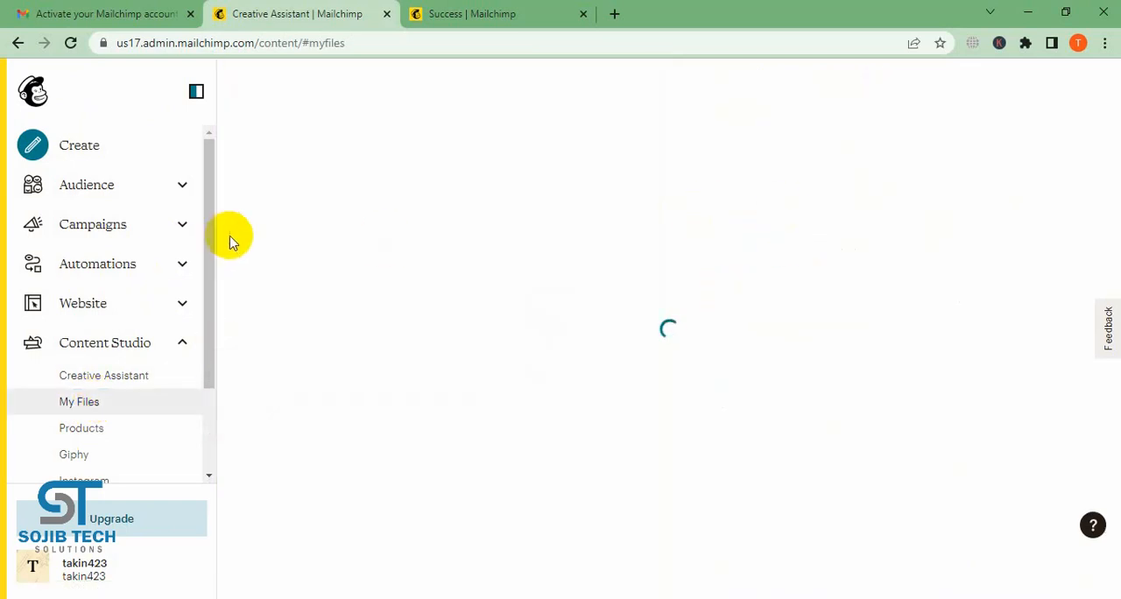
{"action": "scroll", "coordinate": [204, 307], "scroll_direction": "down", "scroll_amount": 2}
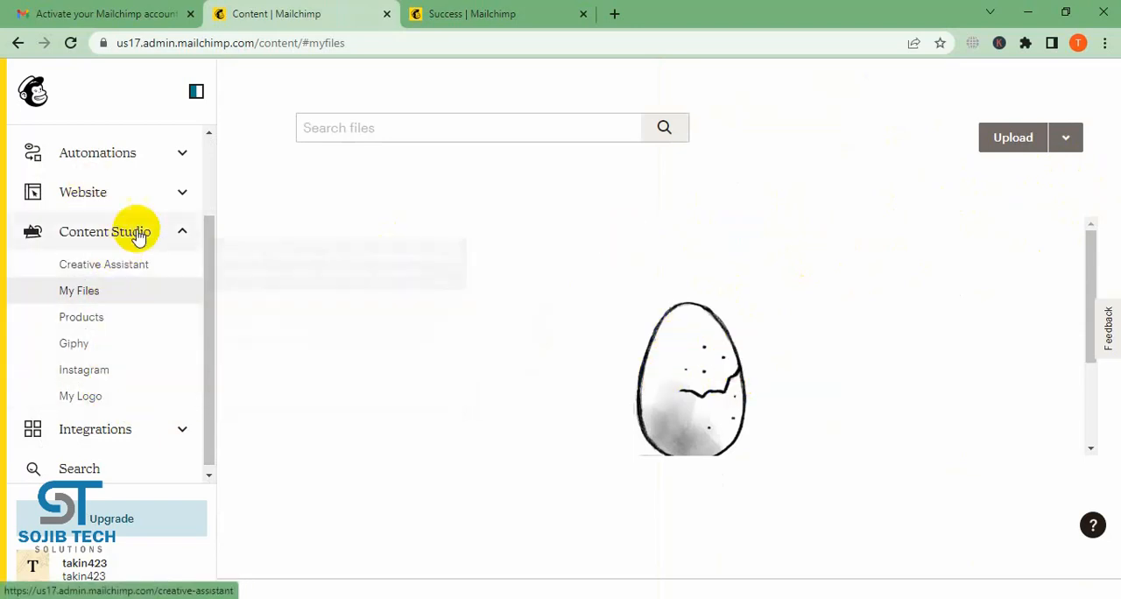
- Open the Website dashboard, collapse the Content Studio entries and review the options for starting a site, store or appointments
{"action": "left_click", "coordinate": [177, 198]}
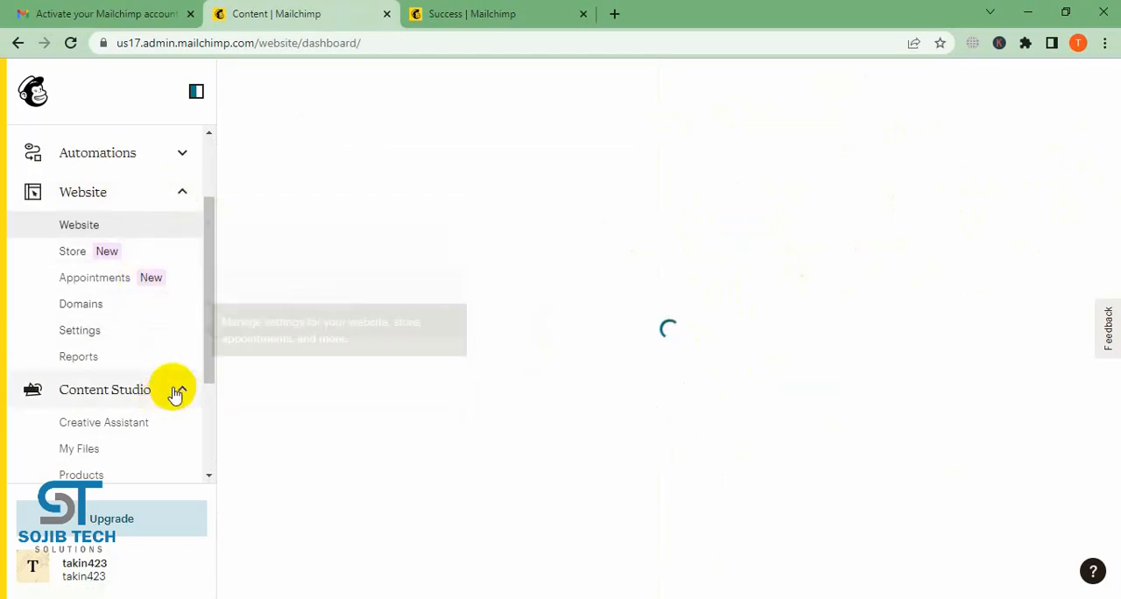
{"action": "left_click", "coordinate": [179, 393]}
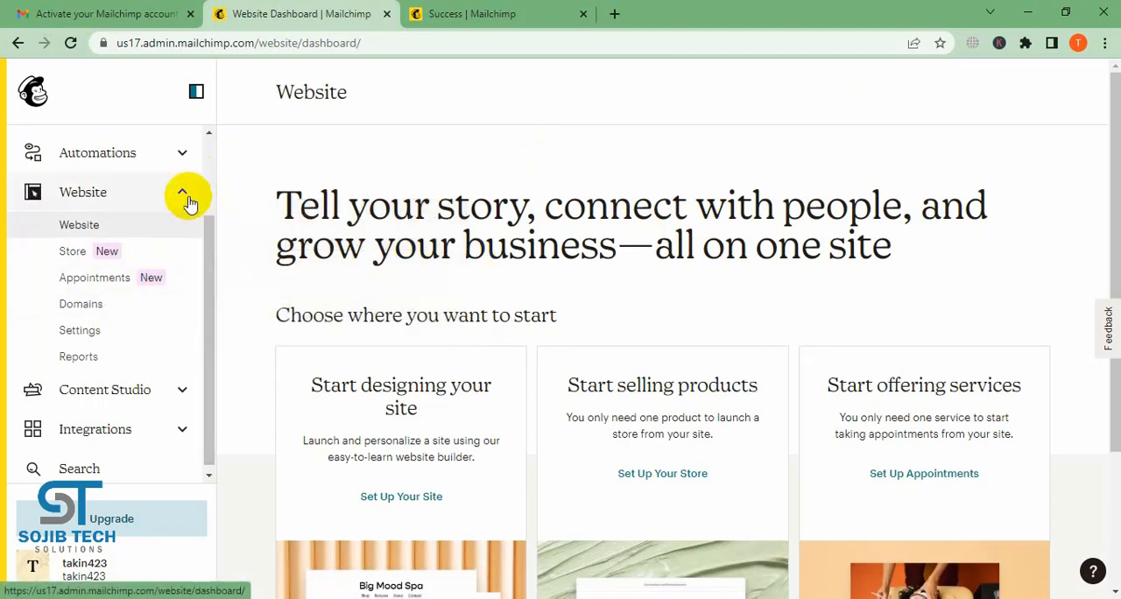
{"action": "scroll", "coordinate": [583, 352], "scroll_direction": "down", "scroll_amount": 2}
{"action": "scroll", "coordinate": [589, 349], "scroll_direction": "down", "scroll_amount": 1}
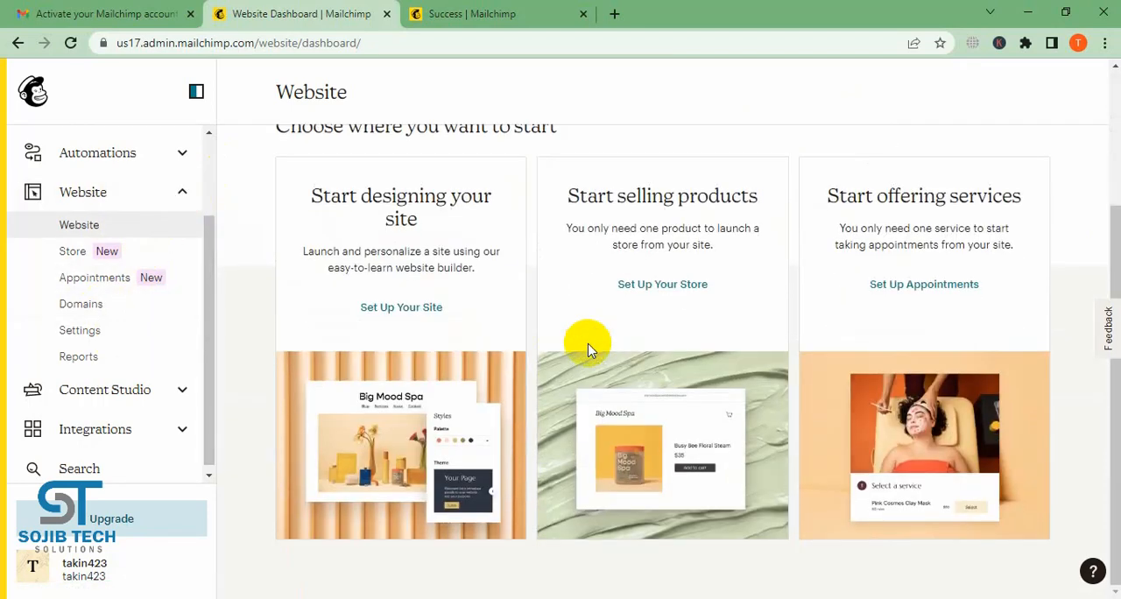
{"action": "scroll", "coordinate": [587, 347], "scroll_direction": "up", "scroll_amount": 3}
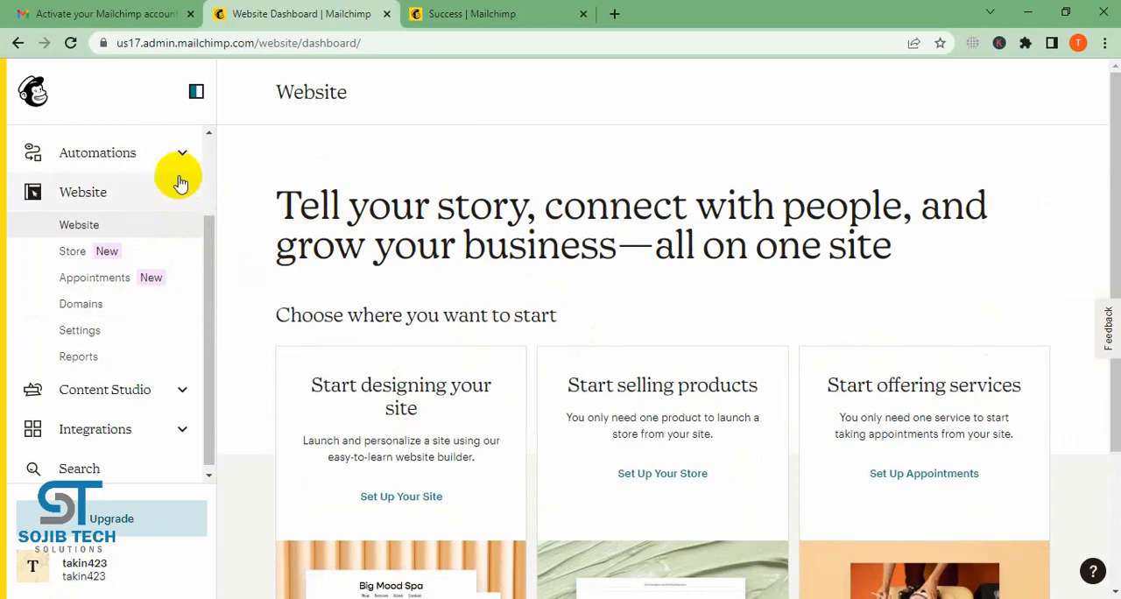
- Open the Audience dashboard and examine its getting-started resources and the signup form, social post and social ad options
{"action": "left_click", "coordinate": [180, 184]}
{"action": "left_click", "coordinate": [188, 186]}
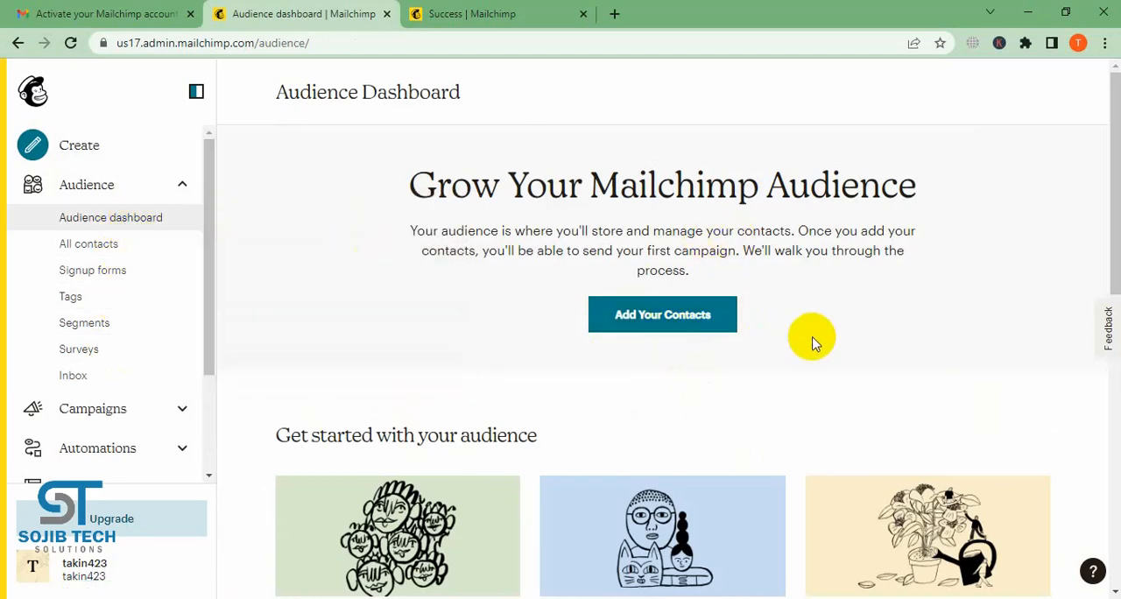
{"action": "scroll", "coordinate": [813, 340], "scroll_direction": "down", "scroll_amount": 2}
{"action": "scroll", "coordinate": [813, 342], "scroll_direction": "down", "scroll_amount": 5}
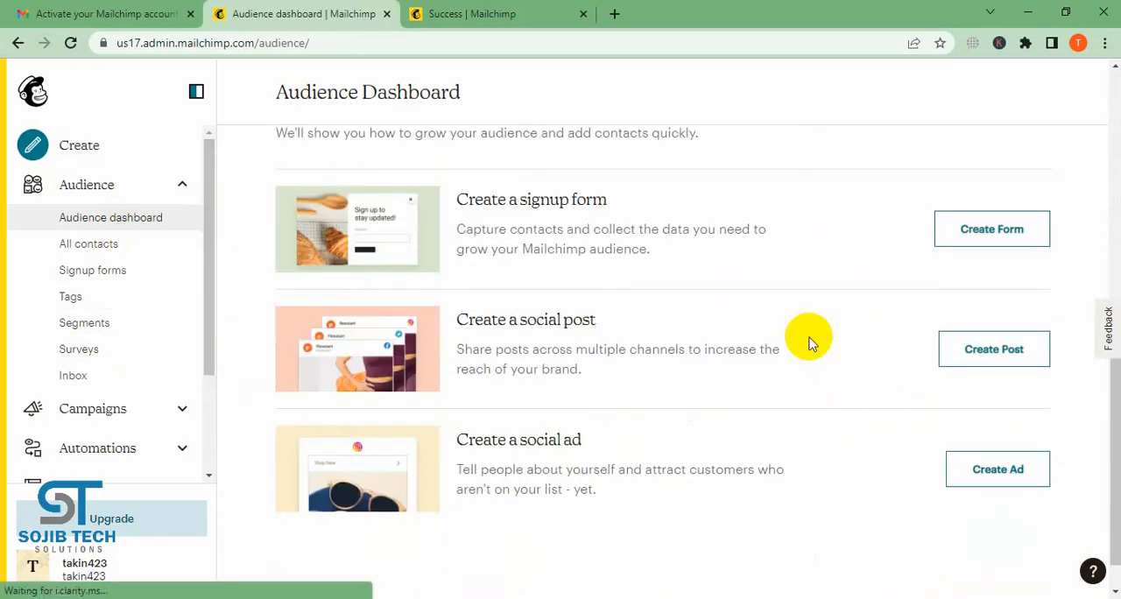
{"action": "scroll", "coordinate": [810, 342], "scroll_direction": "up", "scroll_amount": 1}
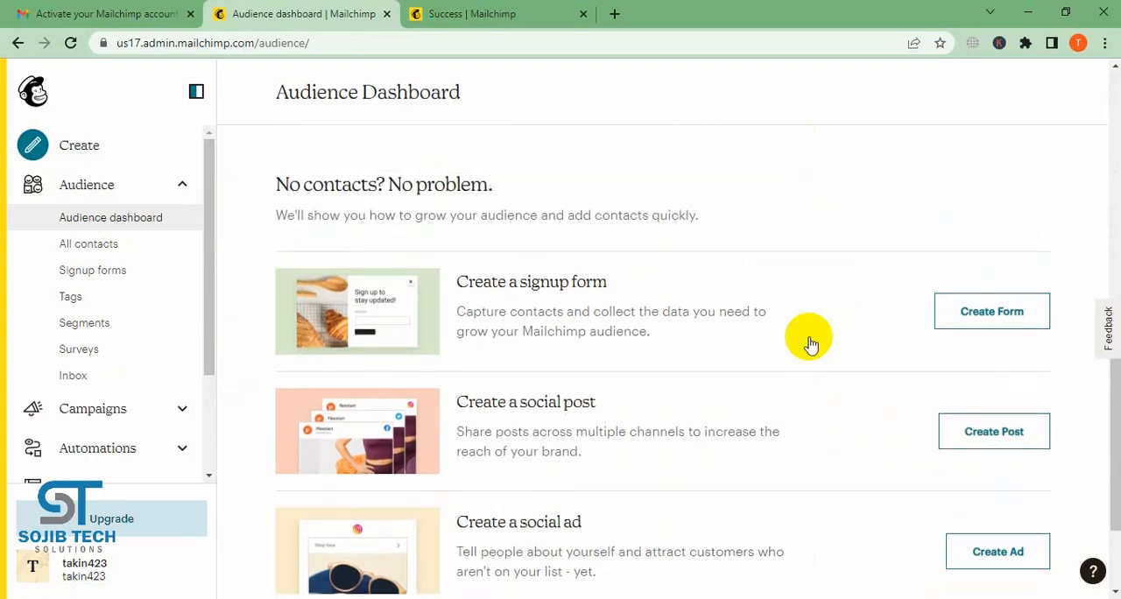
{"action": "scroll", "coordinate": [811, 341], "scroll_direction": "down", "scroll_amount": 1}
{"action": "scroll", "coordinate": [806, 341], "scroll_direction": "up", "scroll_amount": 2}
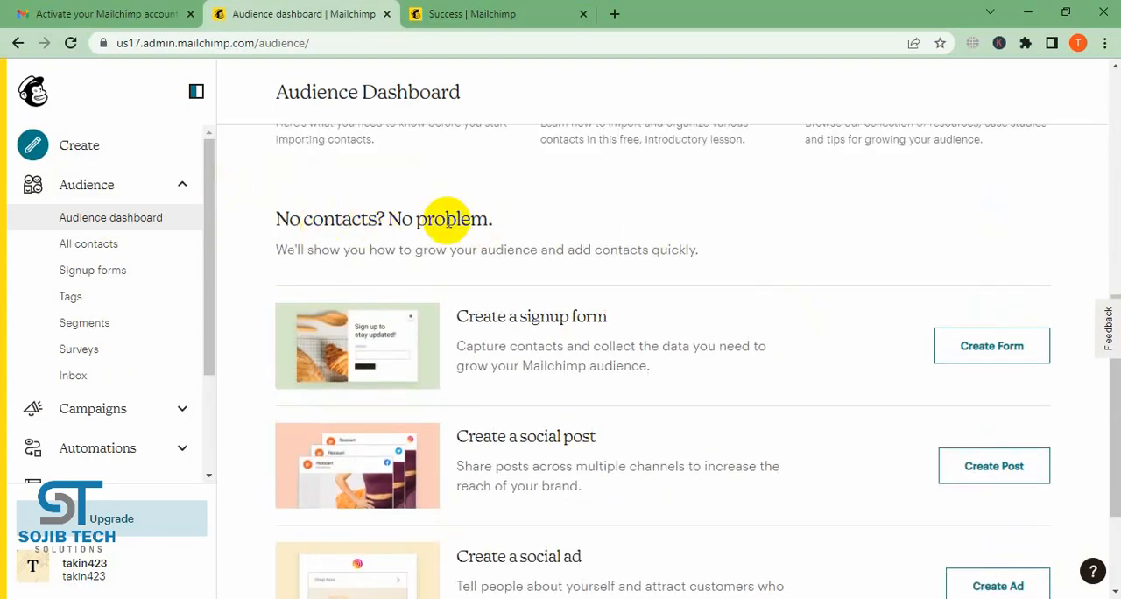
{"action": "scroll", "coordinate": [539, 237], "scroll_direction": "down", "scroll_amount": 1}
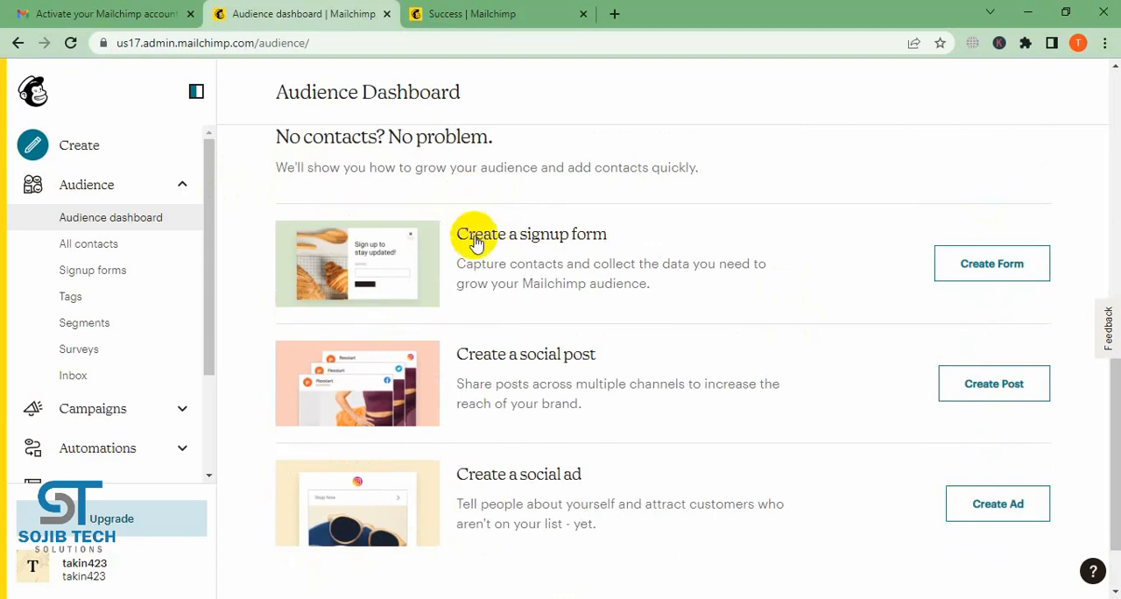
{"action": "scroll", "coordinate": [525, 412], "scroll_direction": "down", "scroll_amount": 1}
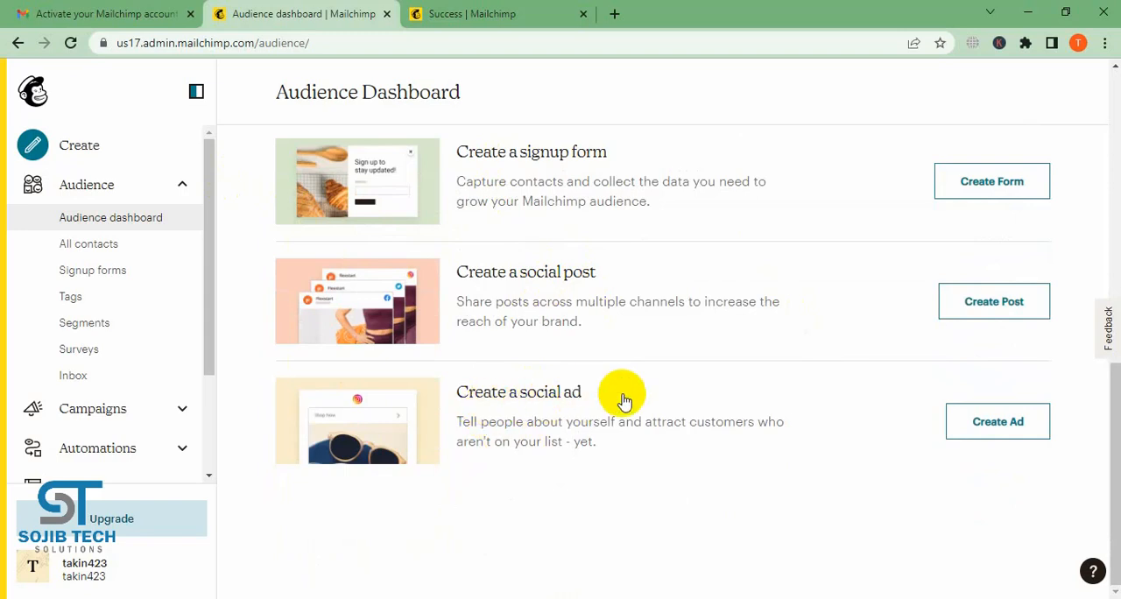
{"action": "scroll", "coordinate": [624, 400], "scroll_direction": "up", "scroll_amount": 1}
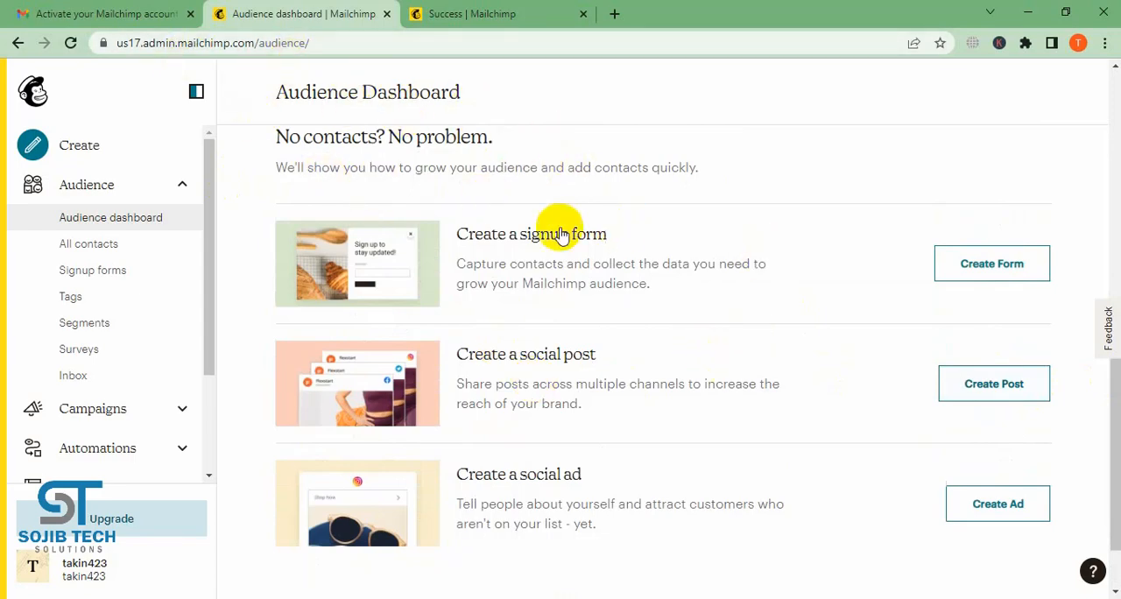
{"action": "scroll", "coordinate": [677, 254], "scroll_direction": "up", "scroll_amount": 5}
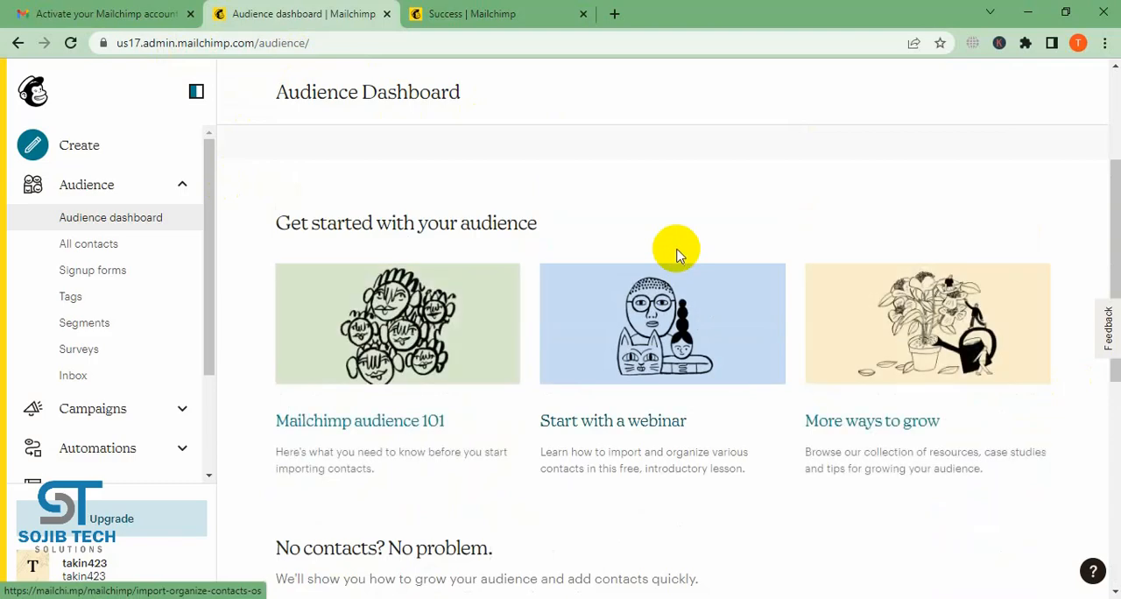
{"action": "scroll", "coordinate": [676, 254], "scroll_direction": "up", "scroll_amount": 3}
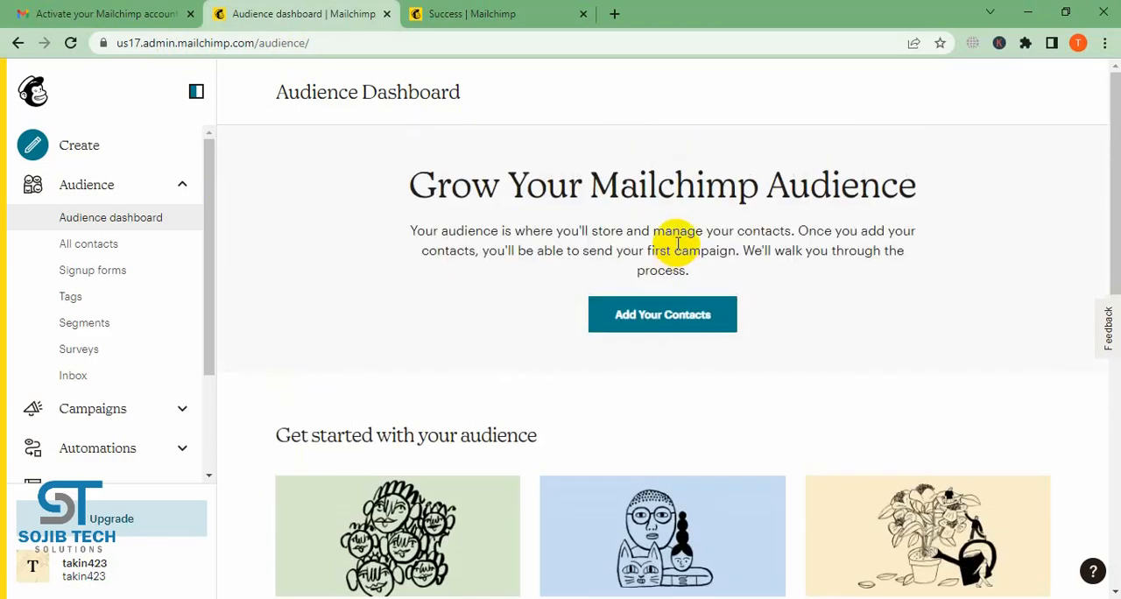
- Look through the types of content that can be created and return to the Audience dashboard
{"action": "left_click", "coordinate": [88, 154]}
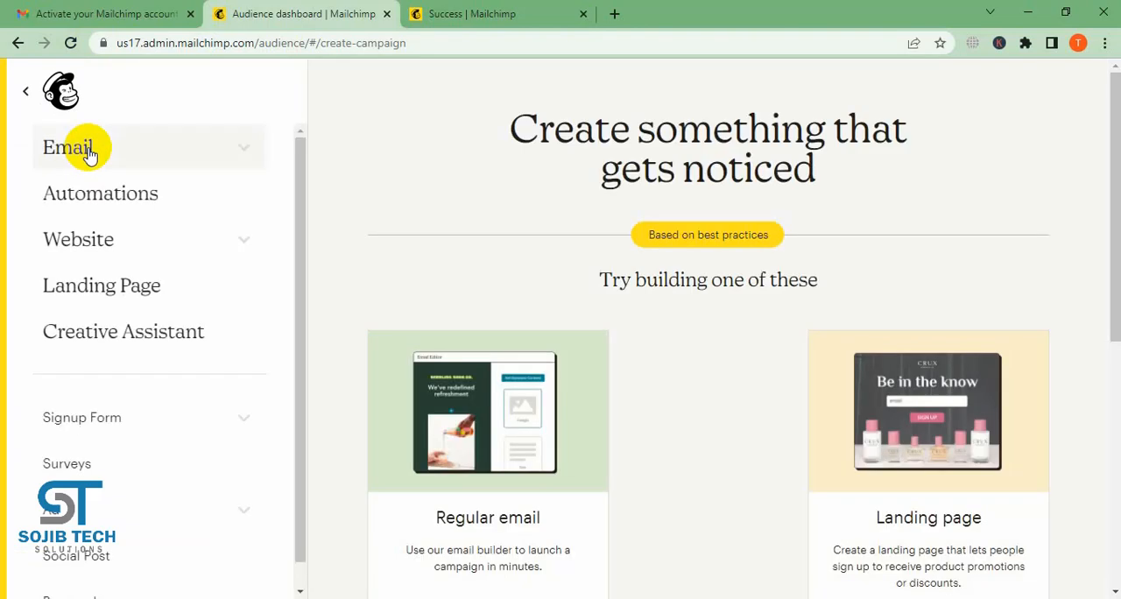
{"action": "scroll", "coordinate": [166, 464], "scroll_direction": "down", "scroll_amount": 1}
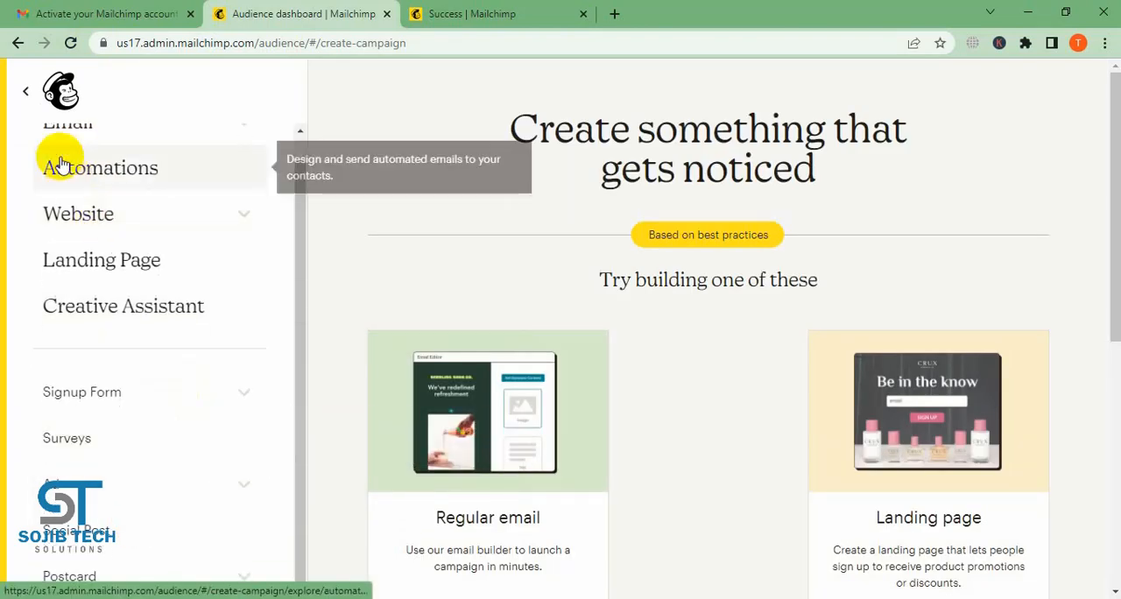
{"action": "left_click", "coordinate": [27, 91]}
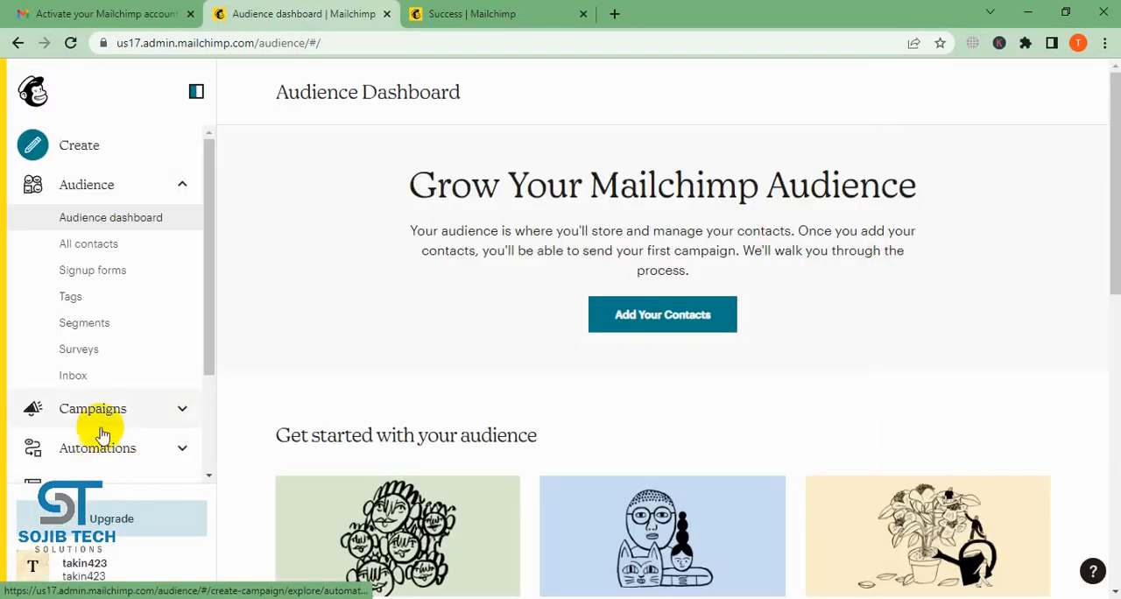
- Open the account owner's profile page and examine the photo, basic information and password sections
{"action": "left_click", "coordinate": [33, 567]}
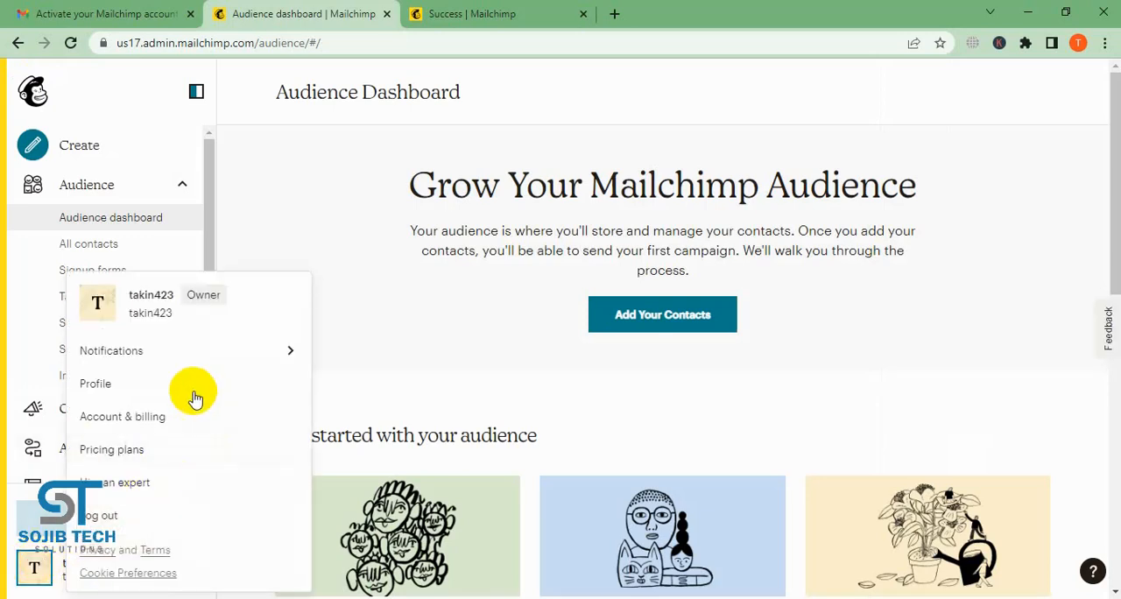
{"action": "left_click", "coordinate": [125, 384]}
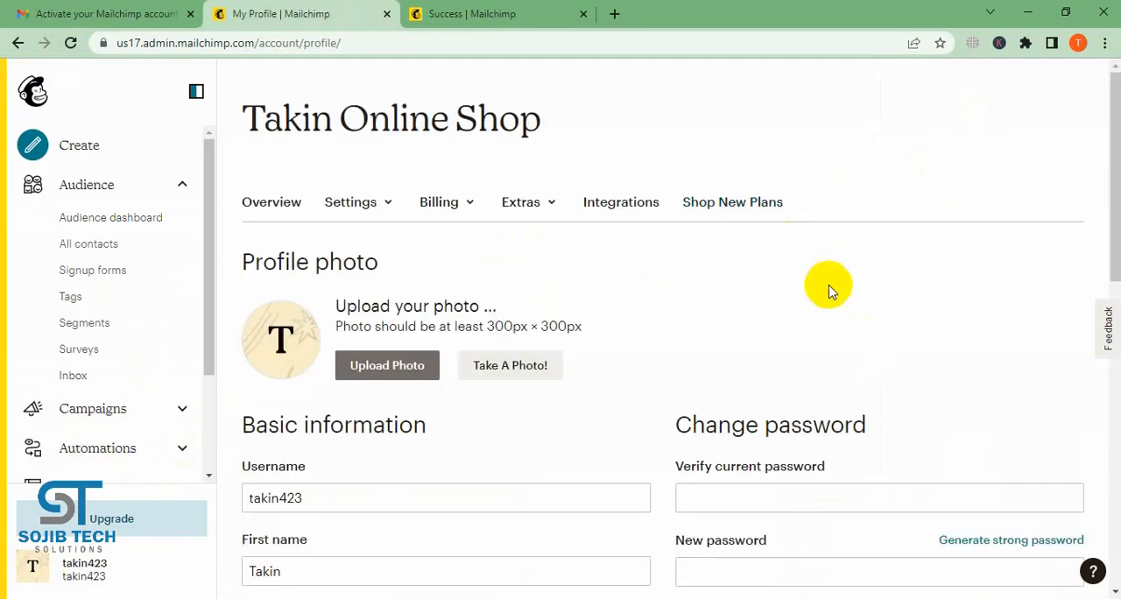
{"action": "scroll", "coordinate": [814, 298], "scroll_direction": "down", "scroll_amount": 2}
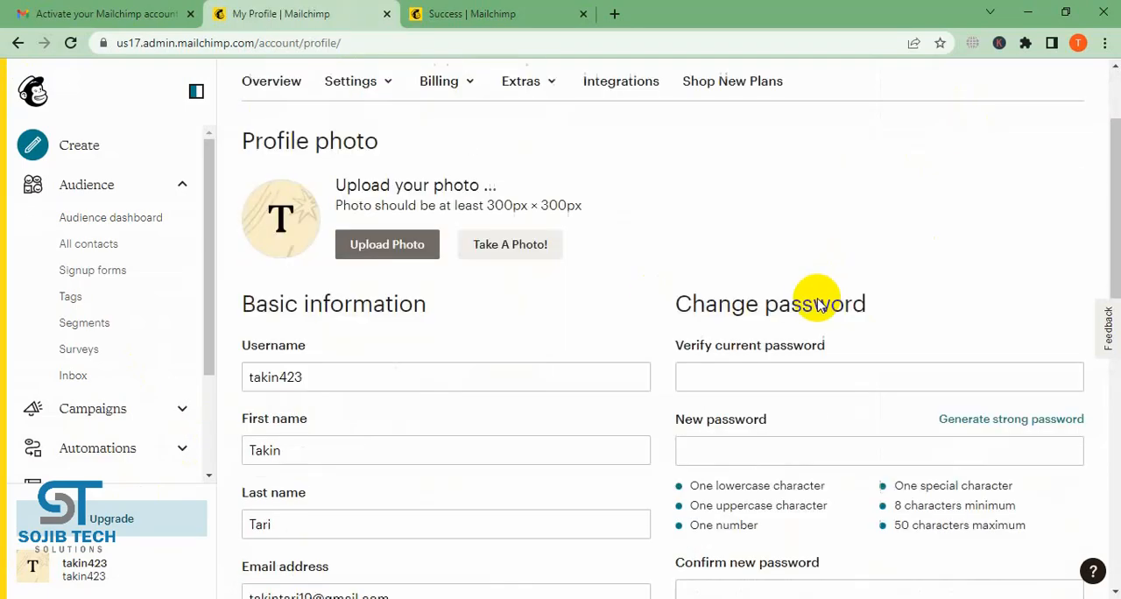
- Upload the image 099 from the Downloads folder as the profile photo
{"action": "scroll", "coordinate": [818, 295], "scroll_direction": "up", "scroll_amount": 2}
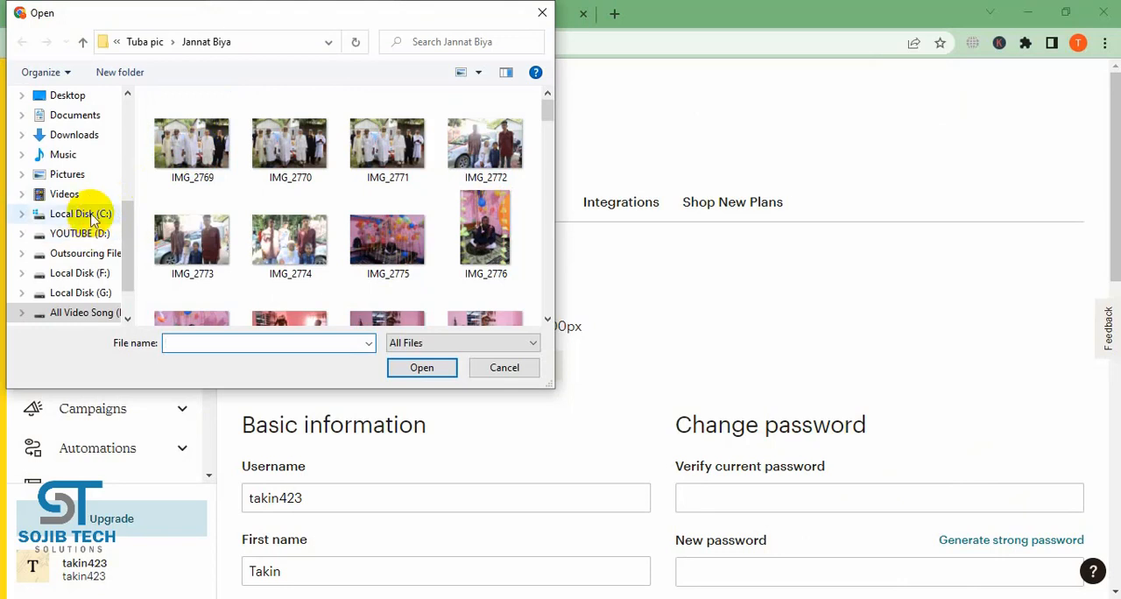
{"action": "left_click", "coordinate": [81, 138]}
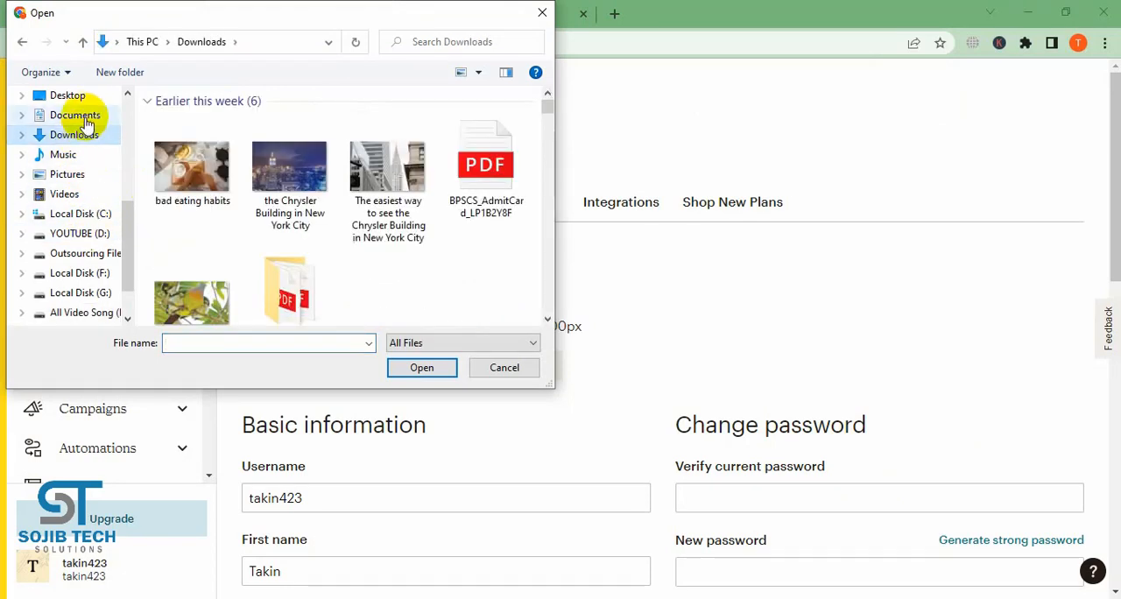
{"action": "left_click", "coordinate": [87, 123]}
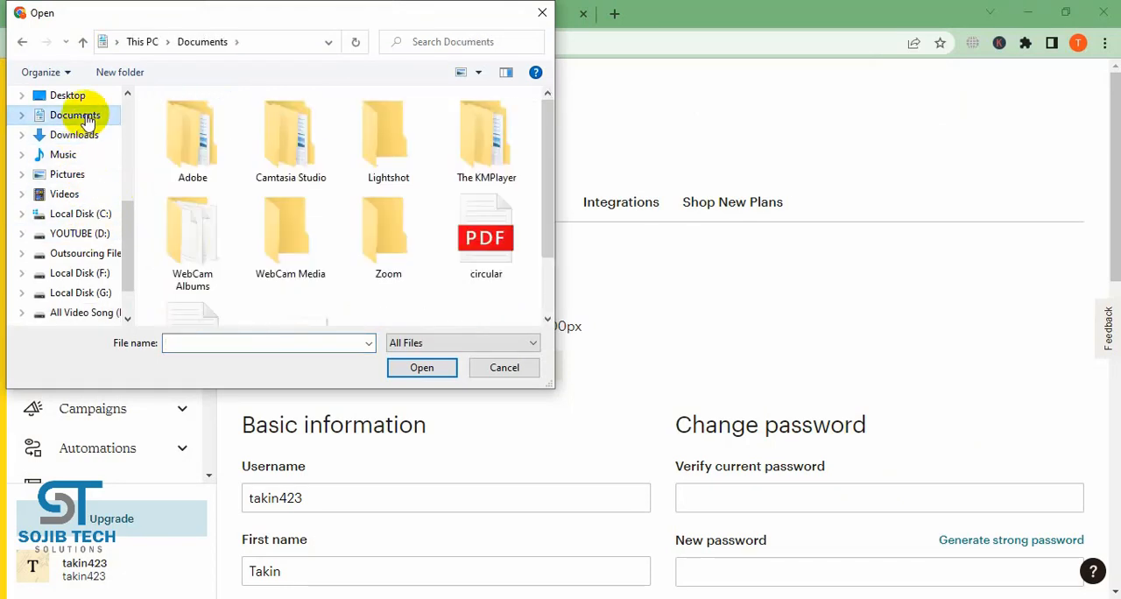
{"action": "left_click", "coordinate": [81, 137]}
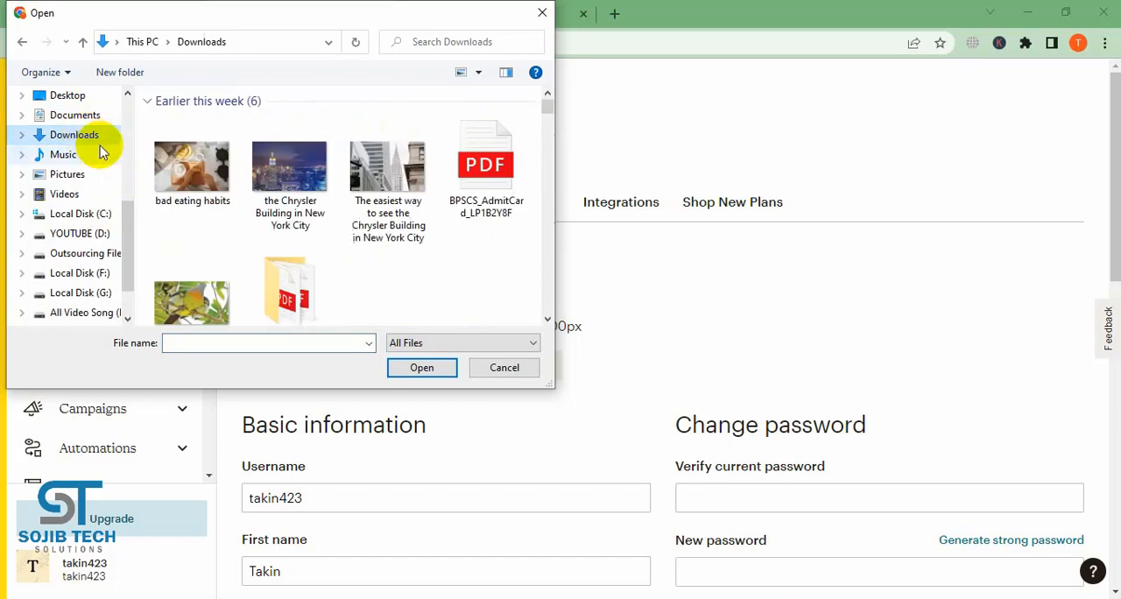
{"action": "left_click", "coordinate": [547, 320]}
{"action": "left_click", "coordinate": [547, 320]}
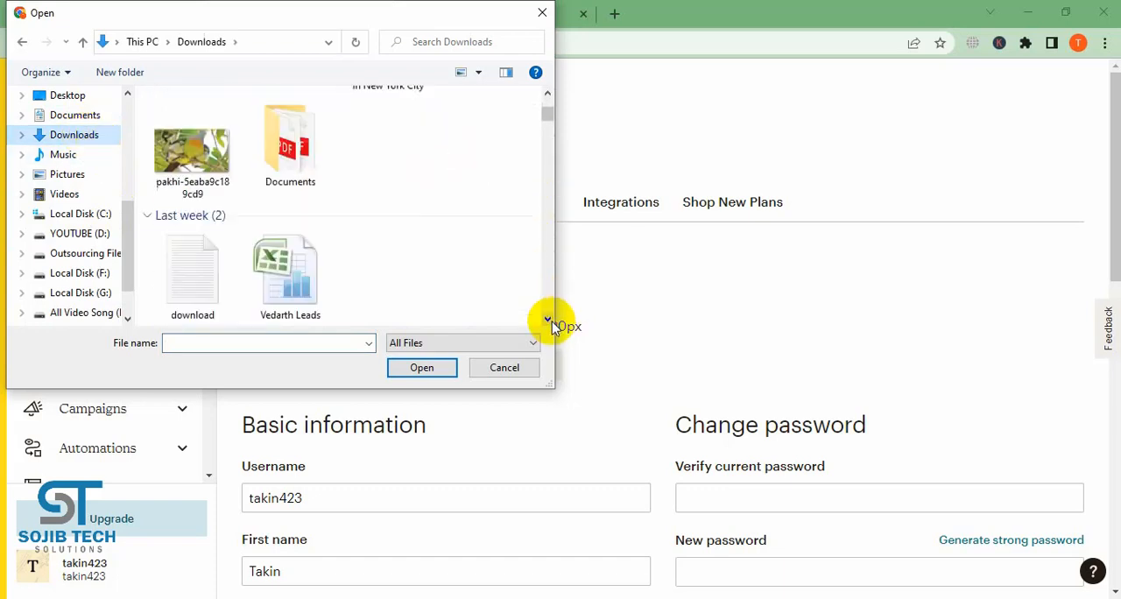
{"action": "left_click", "coordinate": [548, 320]}
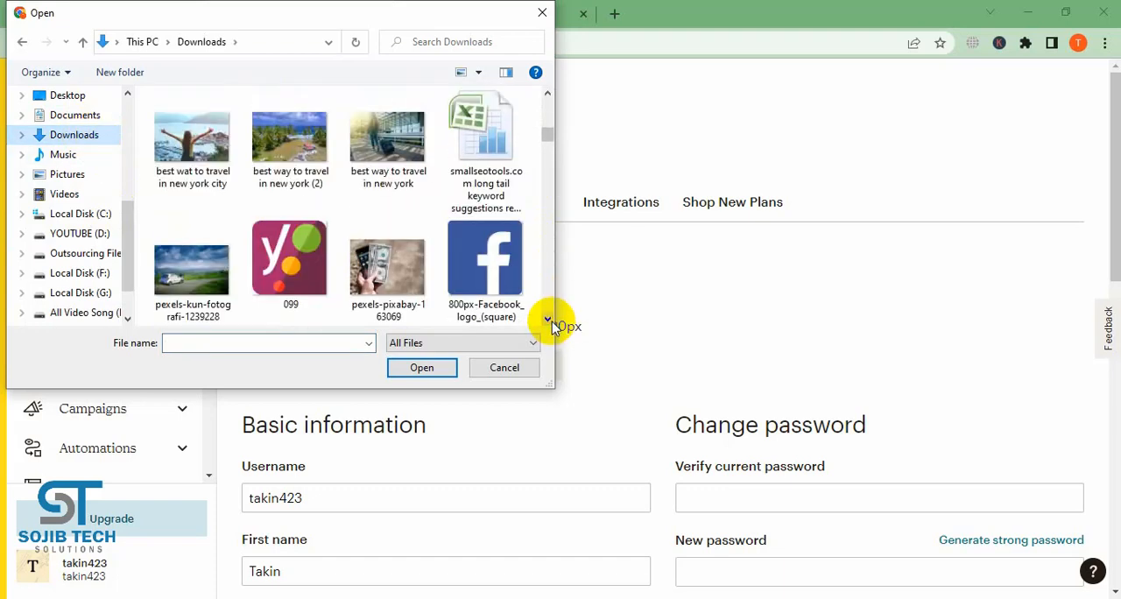
{"action": "left_click", "coordinate": [294, 271]}
{"action": "left_click", "coordinate": [403, 367]}
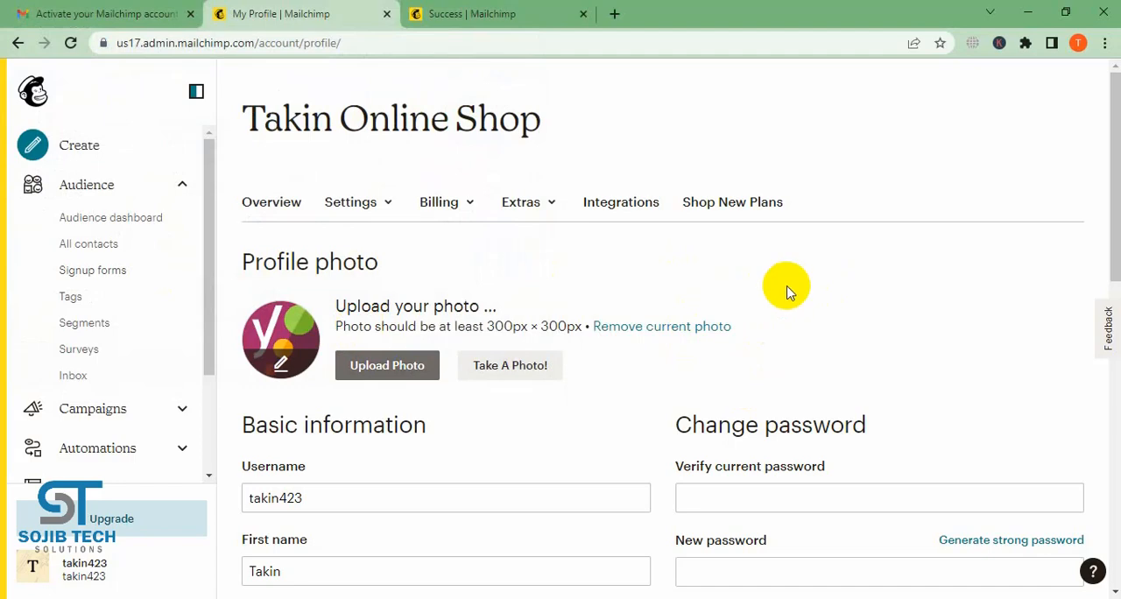
- Look through the basic information fields and the Extras, Billing and Settings options of the account
{"action": "scroll", "coordinate": [629, 415], "scroll_direction": "down", "scroll_amount": 4}
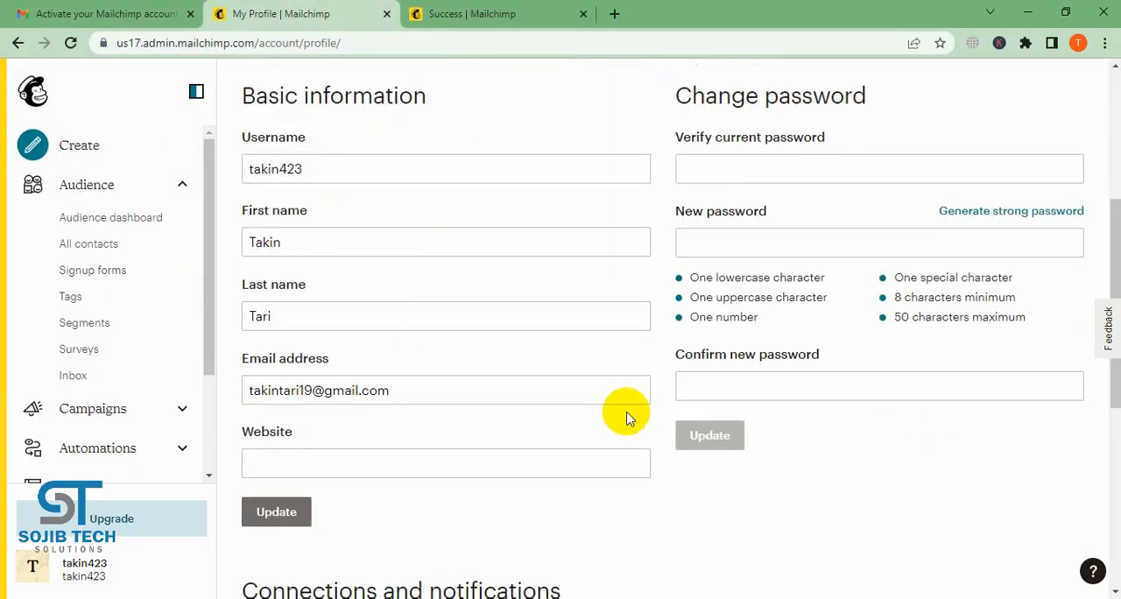
{"action": "scroll", "coordinate": [866, 434], "scroll_direction": "up", "scroll_amount": 4}
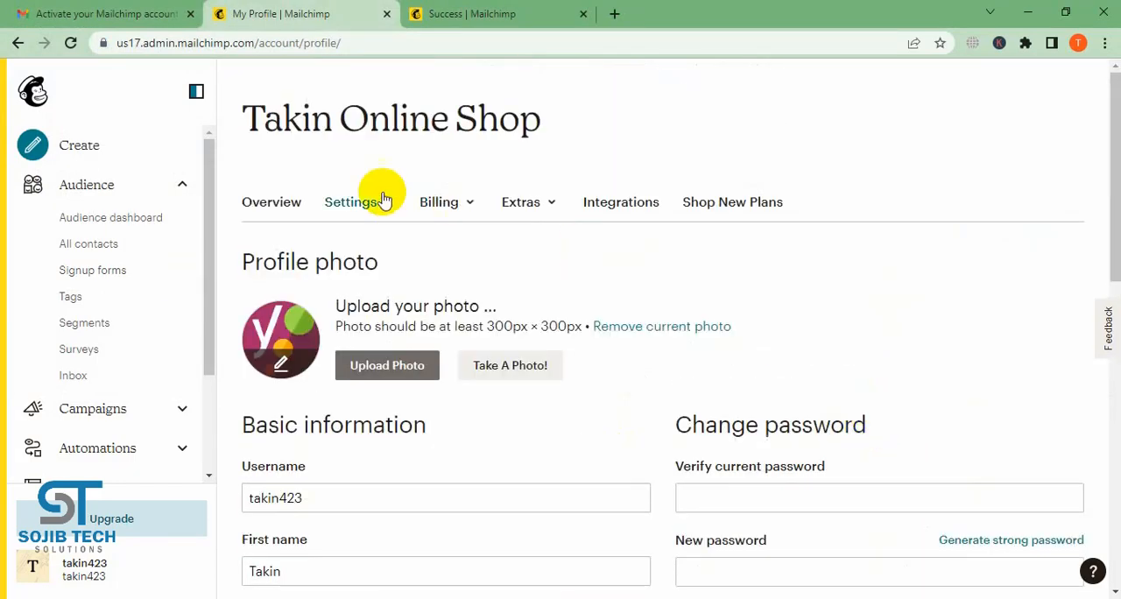
{"action": "left_click", "coordinate": [554, 205]}
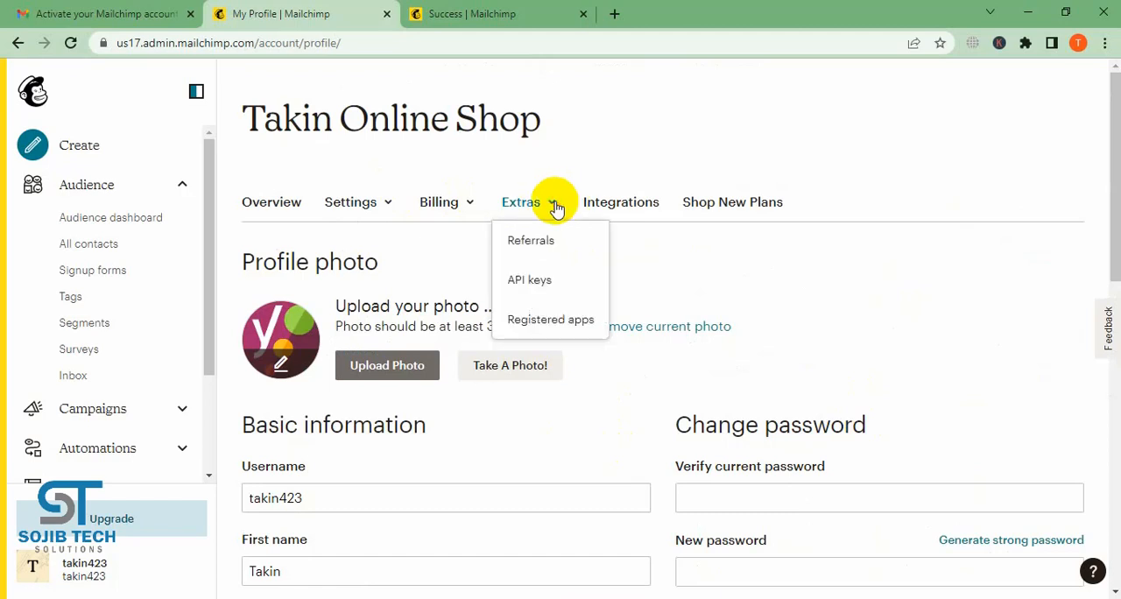
{"action": "left_click", "coordinate": [467, 205]}
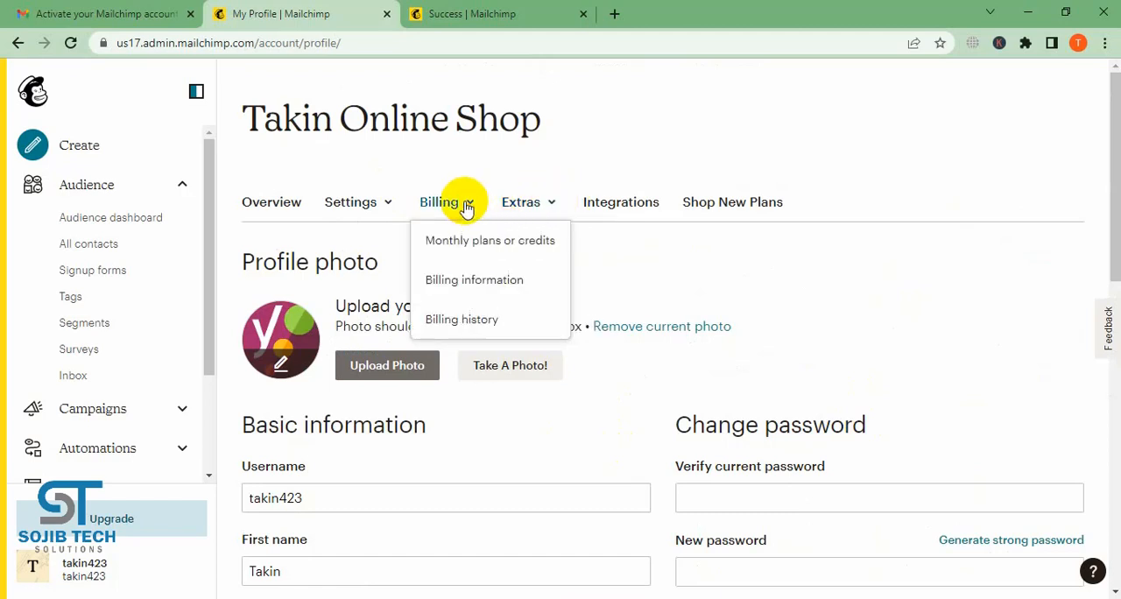
{"action": "left_click", "coordinate": [382, 210]}
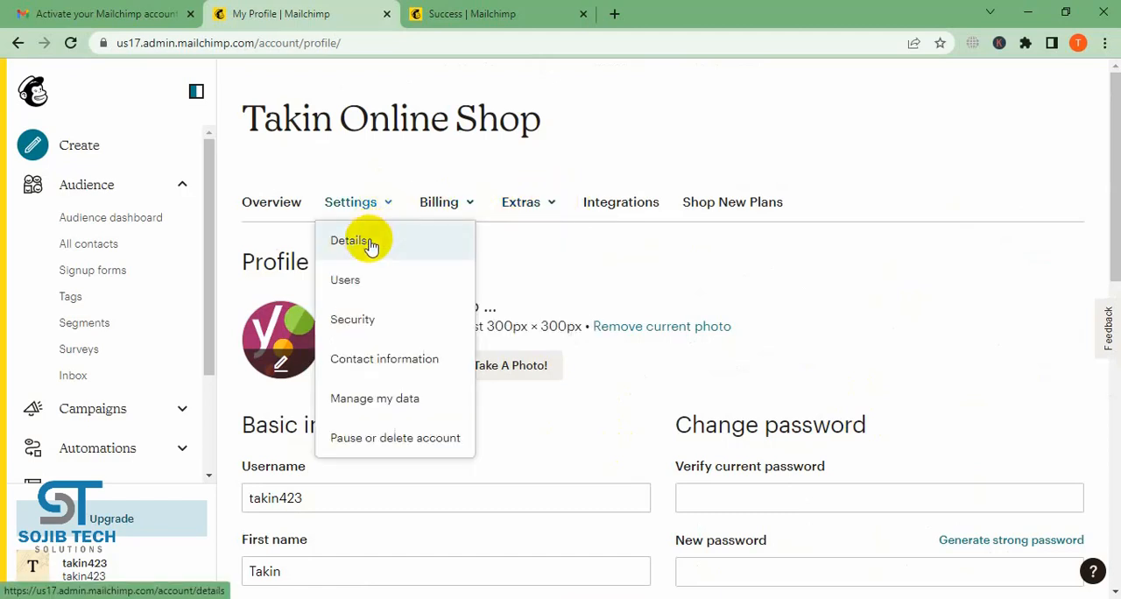
- Examine the connections and notifications section and the website field on the profile page
{"action": "scroll", "coordinate": [936, 298], "scroll_direction": "down", "scroll_amount": 1}
{"action": "scroll", "coordinate": [936, 298], "scroll_direction": "down", "scroll_amount": 10}
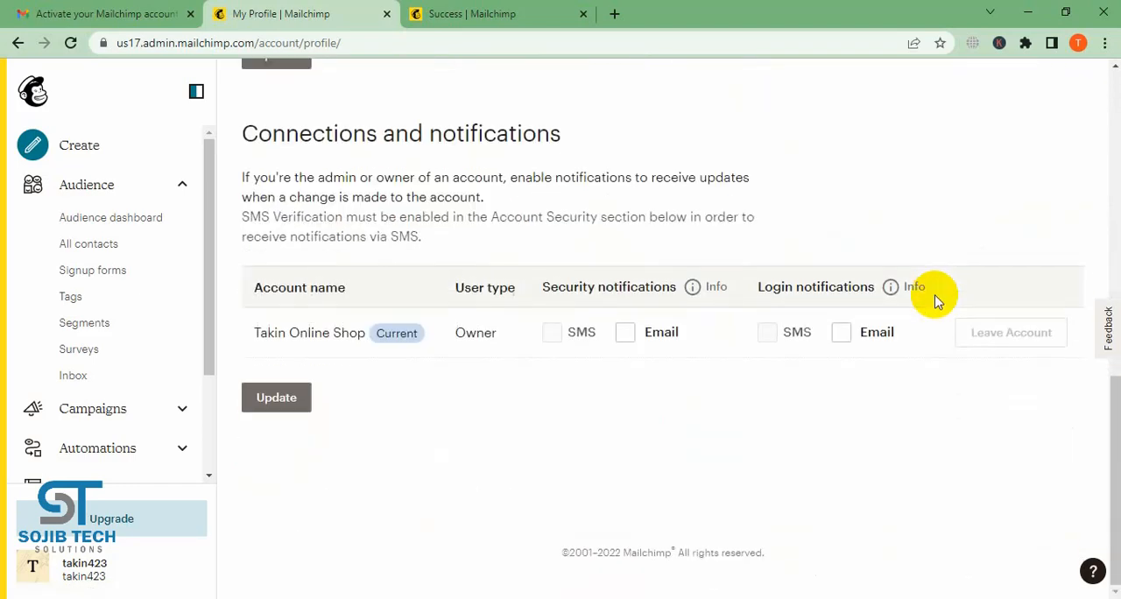
{"action": "scroll", "coordinate": [936, 298], "scroll_direction": "up", "scroll_amount": 4}
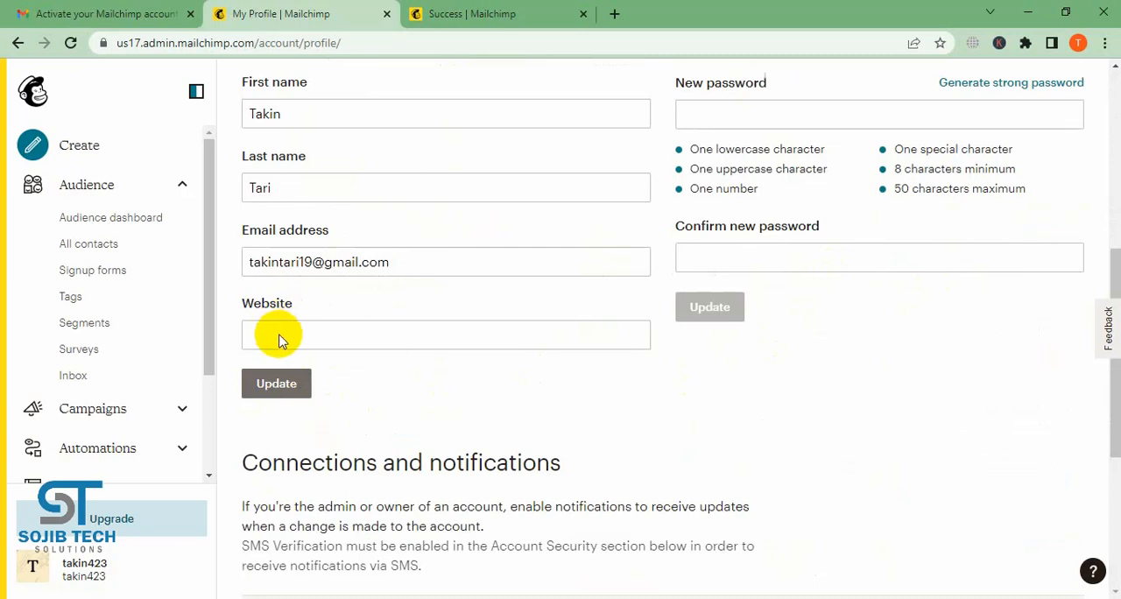
{"action": "left_click", "coordinate": [363, 337]}
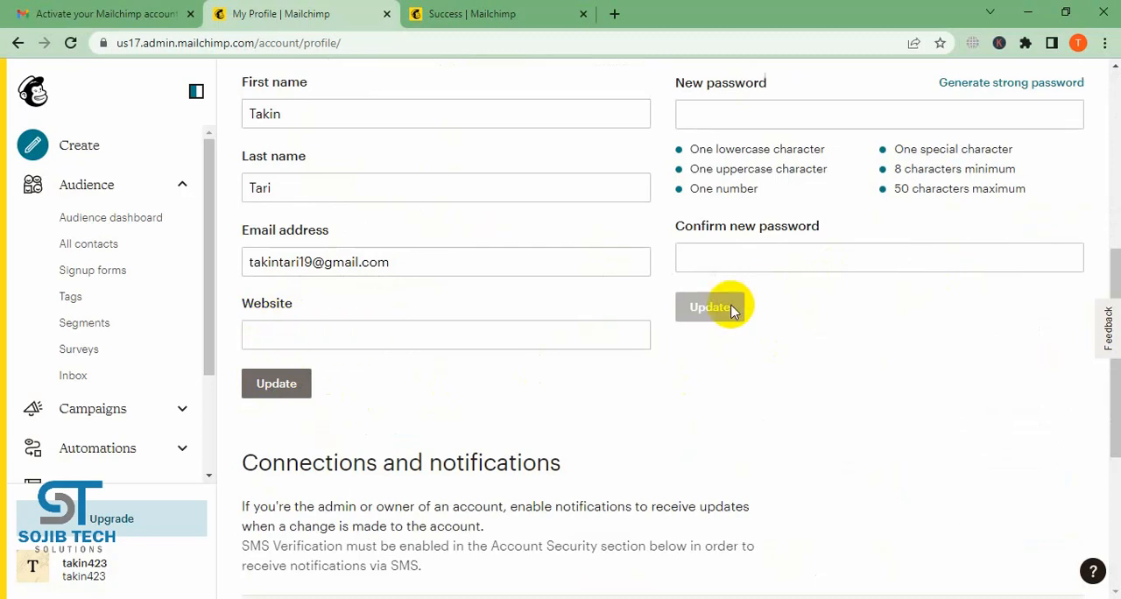
{"action": "scroll", "coordinate": [664, 409], "scroll_direction": "down", "scroll_amount": 4}
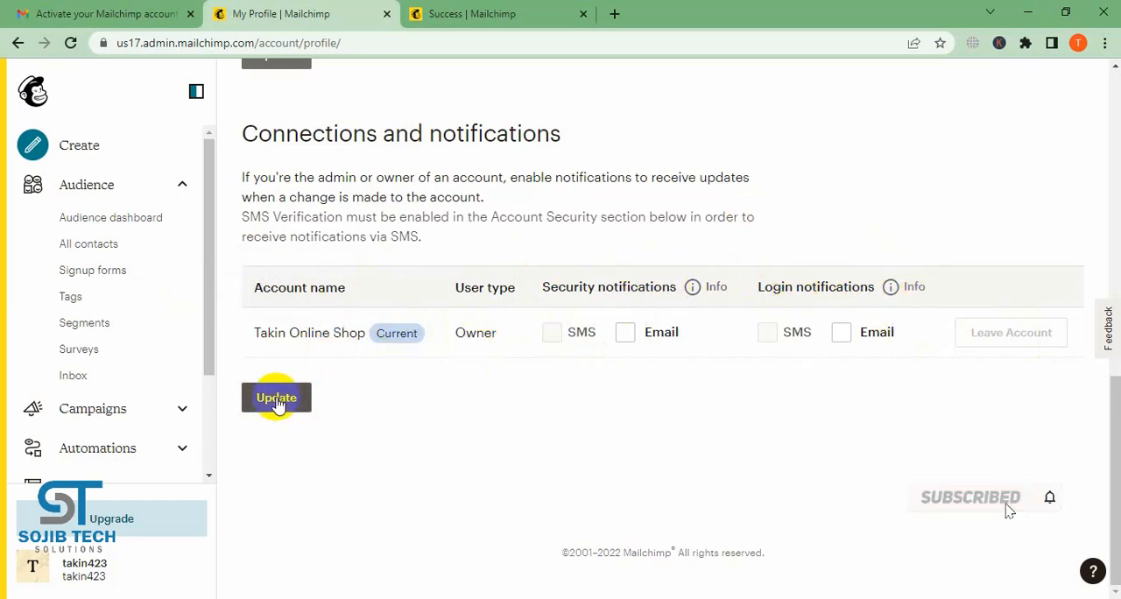
- Open the content creation page and examine the suggested regular email, landing page and embedded form
{"action": "scroll", "coordinate": [151, 365], "scroll_direction": "down", "scroll_amount": 2}
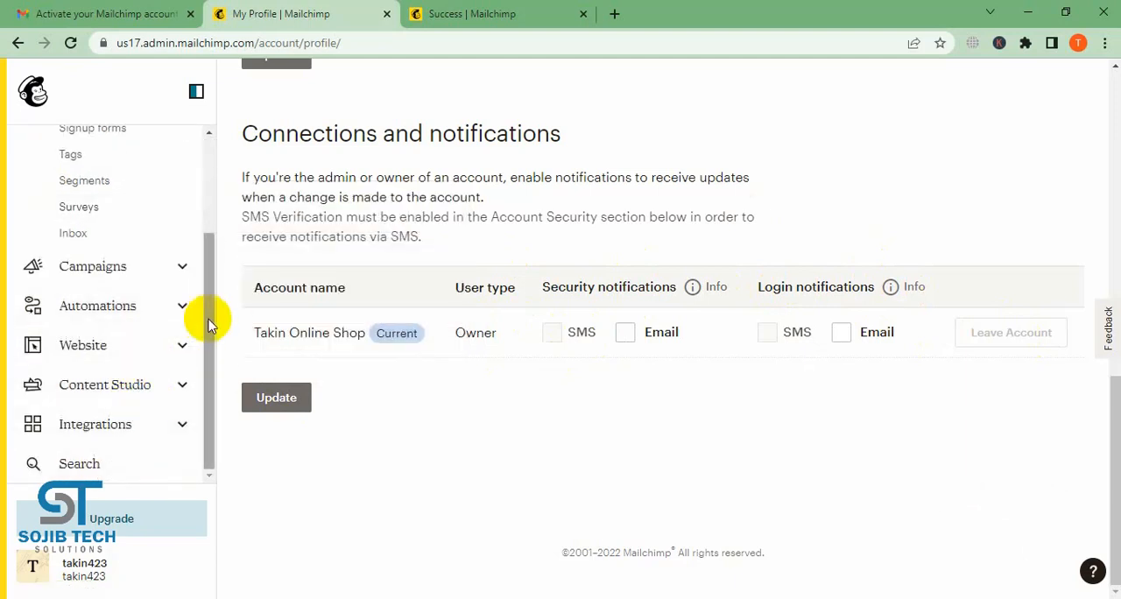
{"action": "left_click_drag", "start_coordinate": [208, 321], "coordinate": [258, 161]}
{"action": "left_click", "coordinate": [56, 145]}
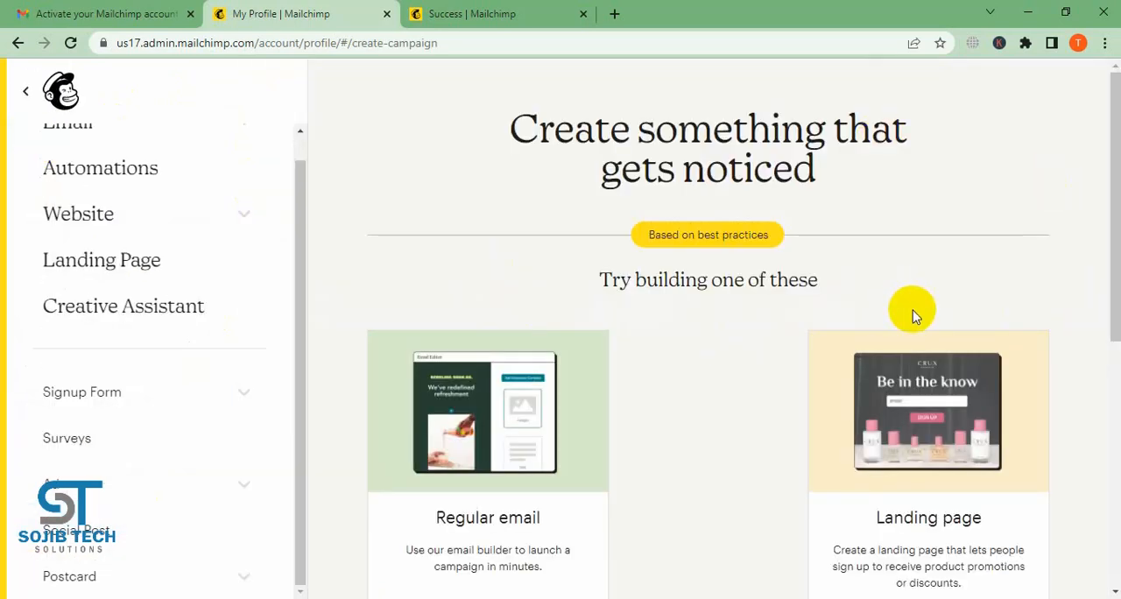
{"action": "scroll", "coordinate": [913, 312], "scroll_direction": "down", "scroll_amount": 3}
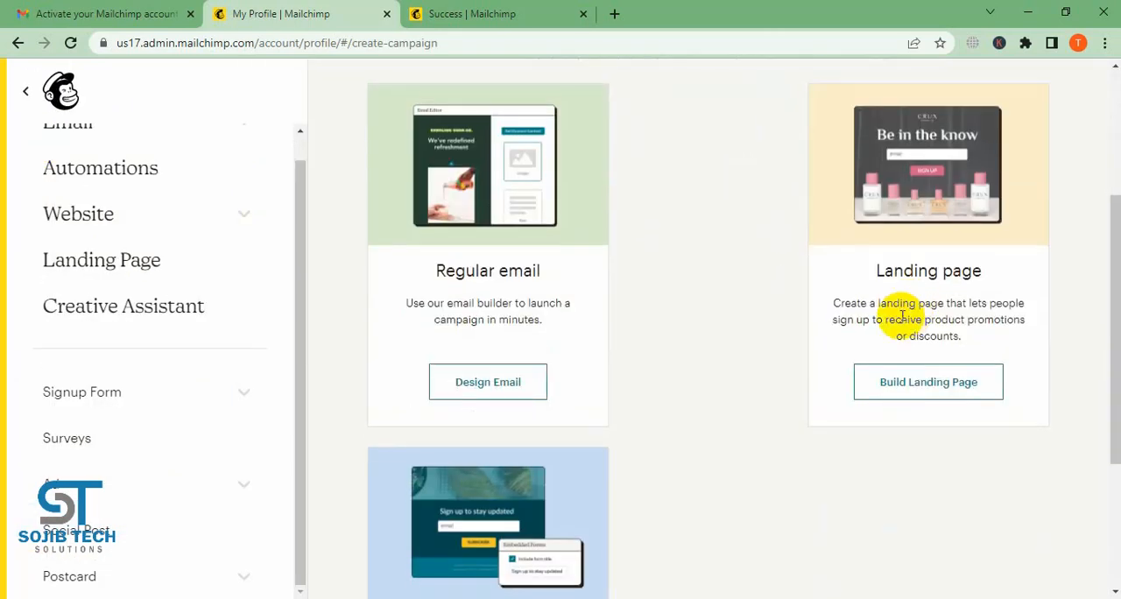
{"action": "scroll", "coordinate": [770, 306], "scroll_direction": "down", "scroll_amount": 3}
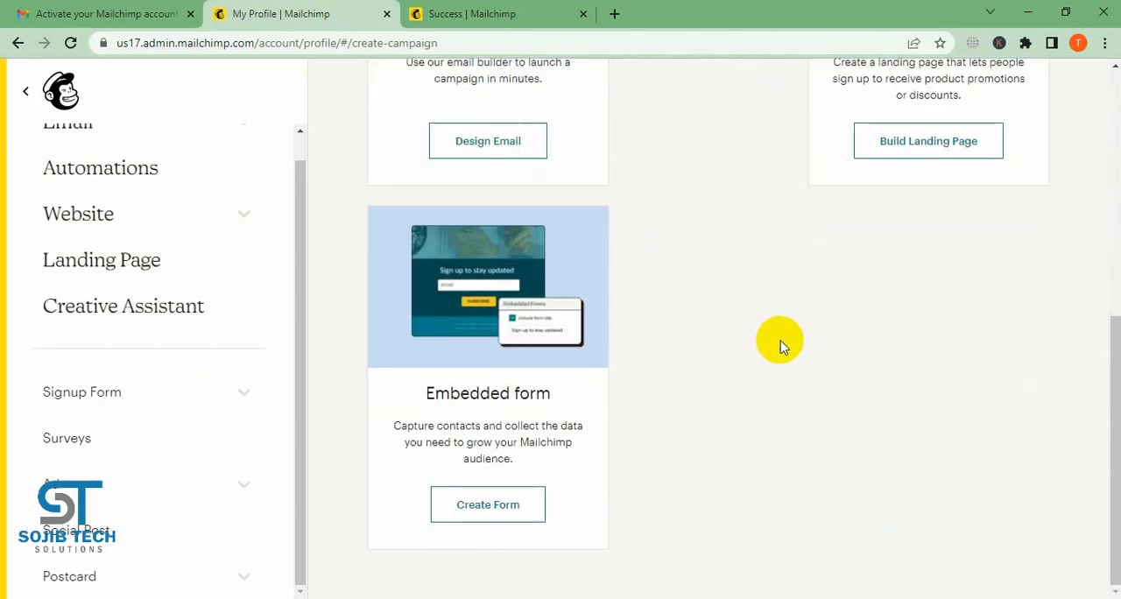